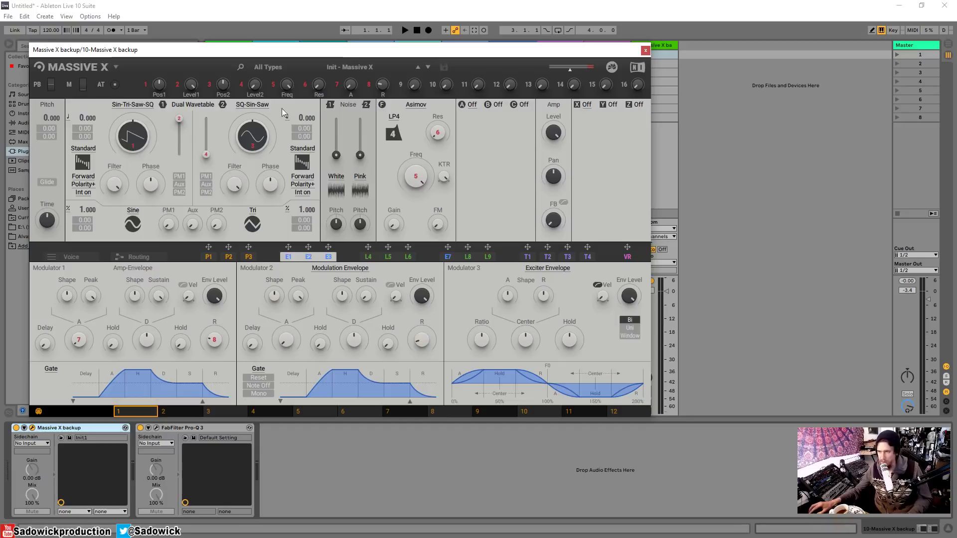
# Load the Init - Massive X Blank preset
pyautogui.moveTo(322, 54)
pyautogui.mouseDown()
pyautogui.moveTo(269, 57)
pyautogui.moveTo(328, 50)
pyautogui.moveTo(310, 53)
pyautogui.mouseUp()
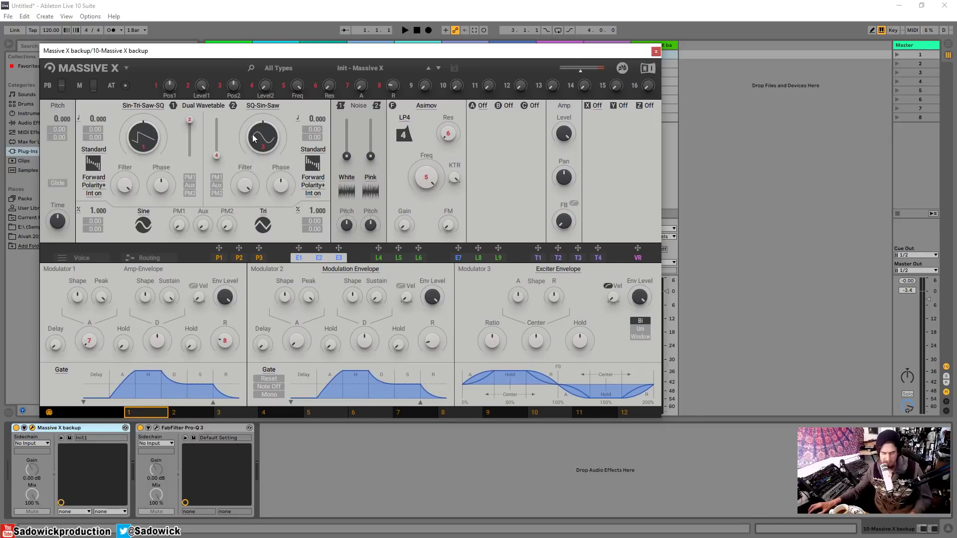
pyautogui.moveTo(305, 54); pyautogui.dragTo(307, 50)
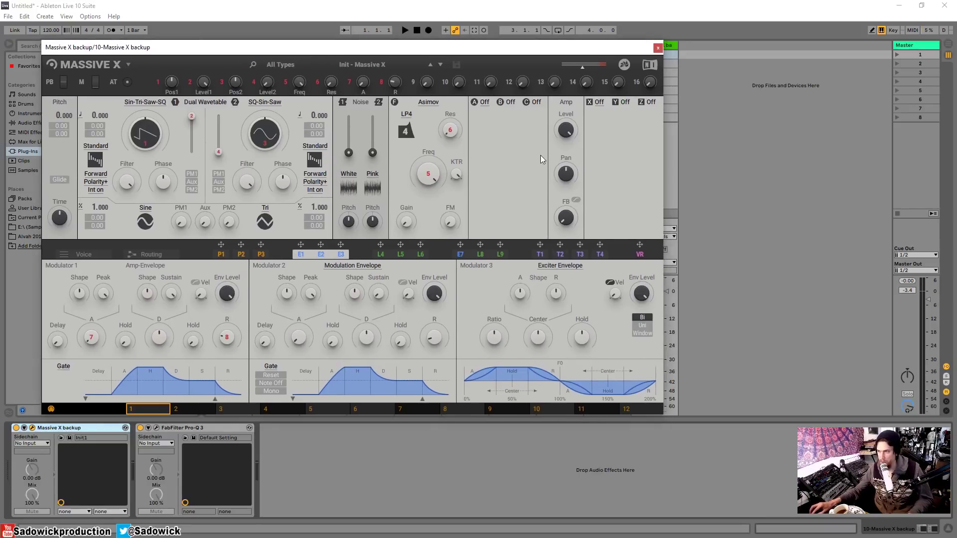
pyautogui.click(352, 71)
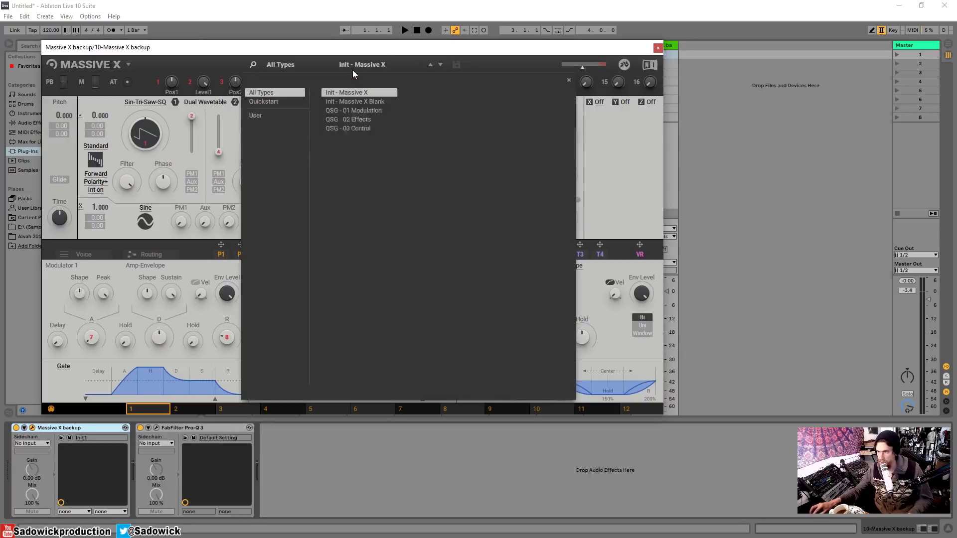
pyautogui.click(351, 102)
pyautogui.click(383, 63)
# Place oscillators 1 and 2 and filter F in the routing, wire both oscillators through the filter to the output, and set it to Monark
pyautogui.click(160, 255)
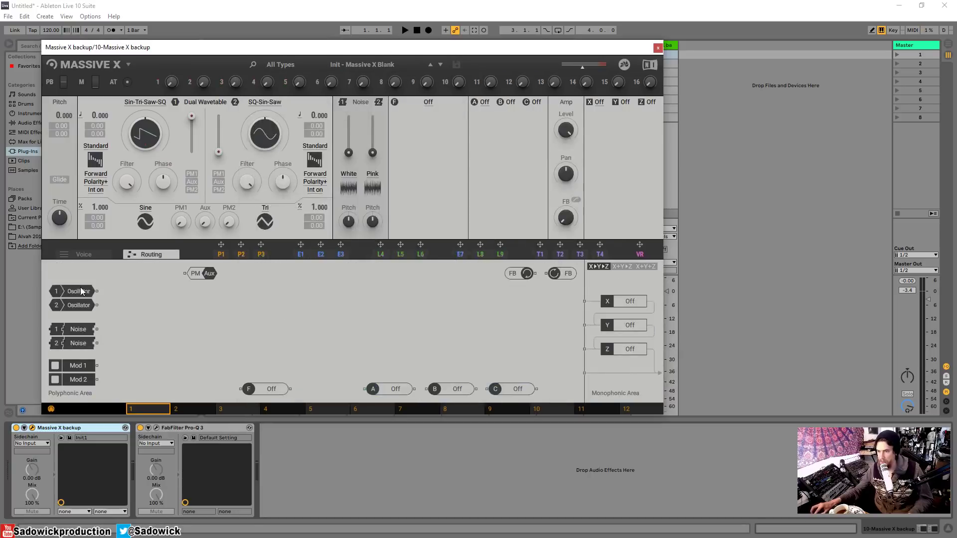
pyautogui.moveTo(80, 291); pyautogui.dragTo(250, 304)
pyautogui.moveTo(80, 307); pyautogui.dragTo(249, 318)
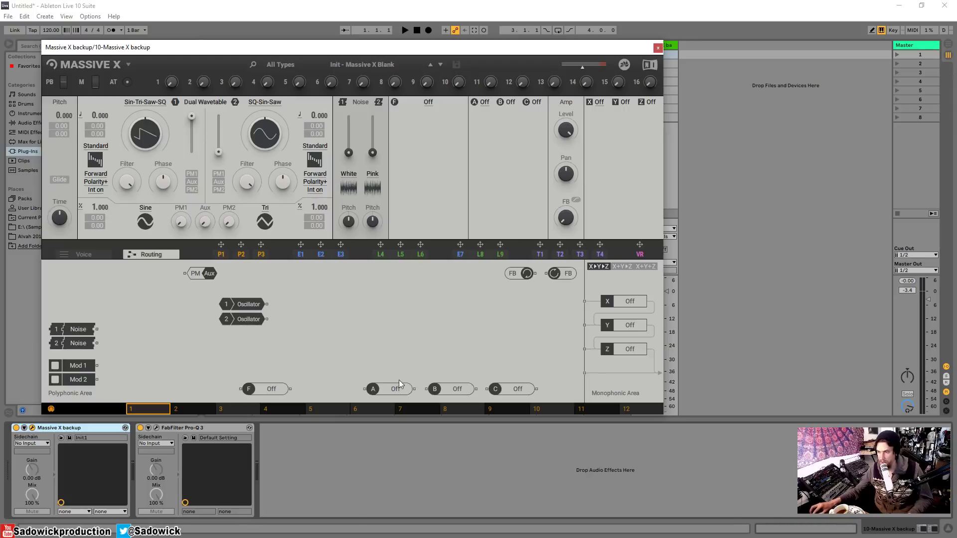
pyautogui.moveTo(252, 390); pyautogui.dragTo(344, 304)
pyautogui.moveTo(267, 304); pyautogui.dragTo(321, 305)
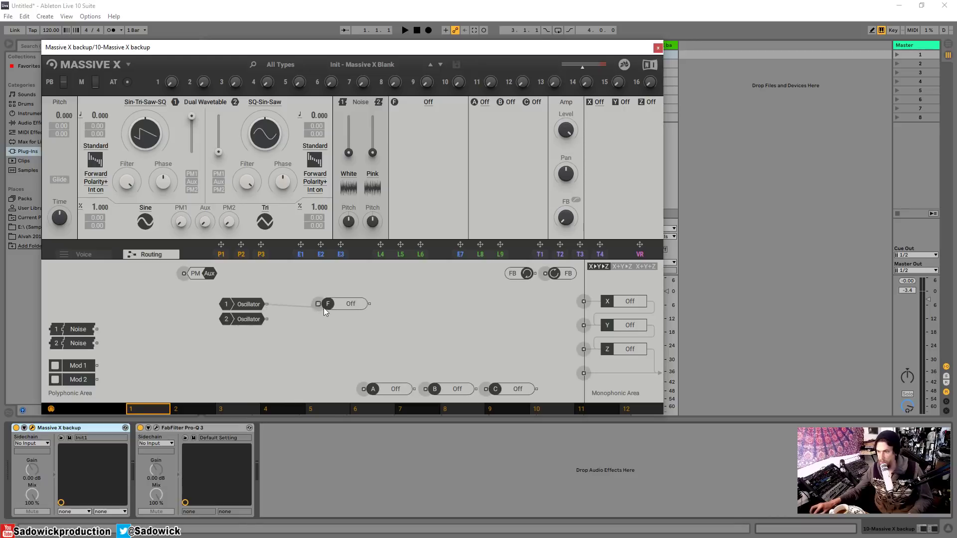
pyautogui.moveTo(268, 319); pyautogui.dragTo(583, 373)
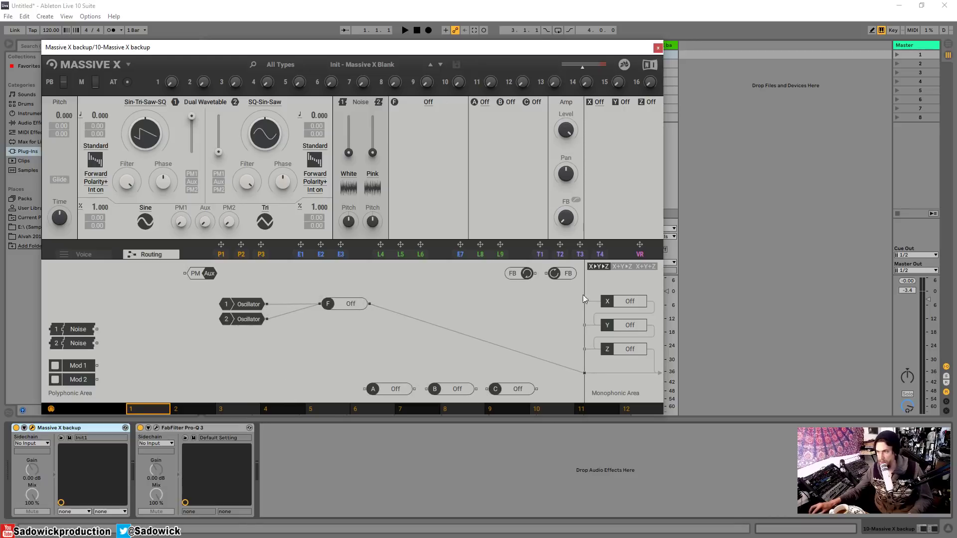
pyautogui.click(428, 102)
pyautogui.click(424, 140)
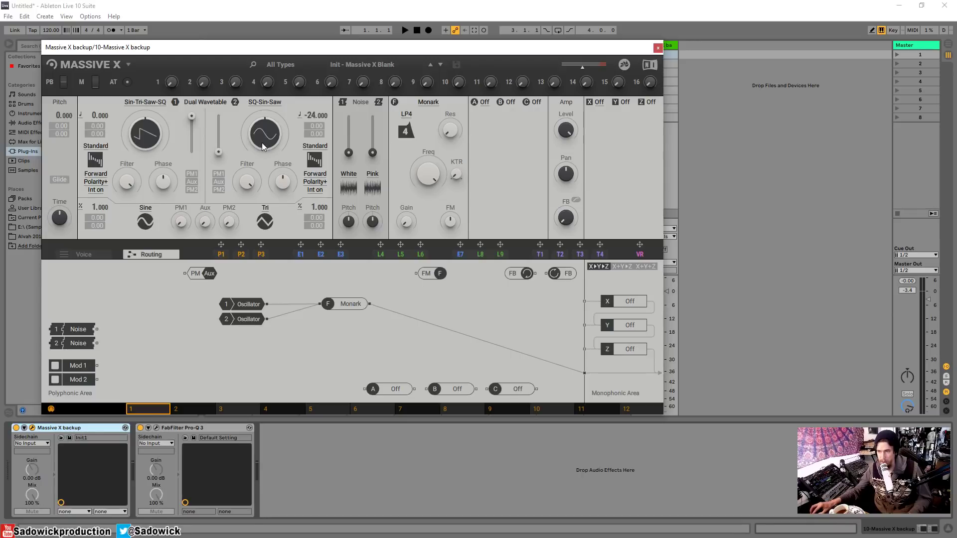
# Switch the second wavetable oscillator to a square wave and raise its level
pyautogui.moveTo(262, 143); pyautogui.dragTo(267, 172)
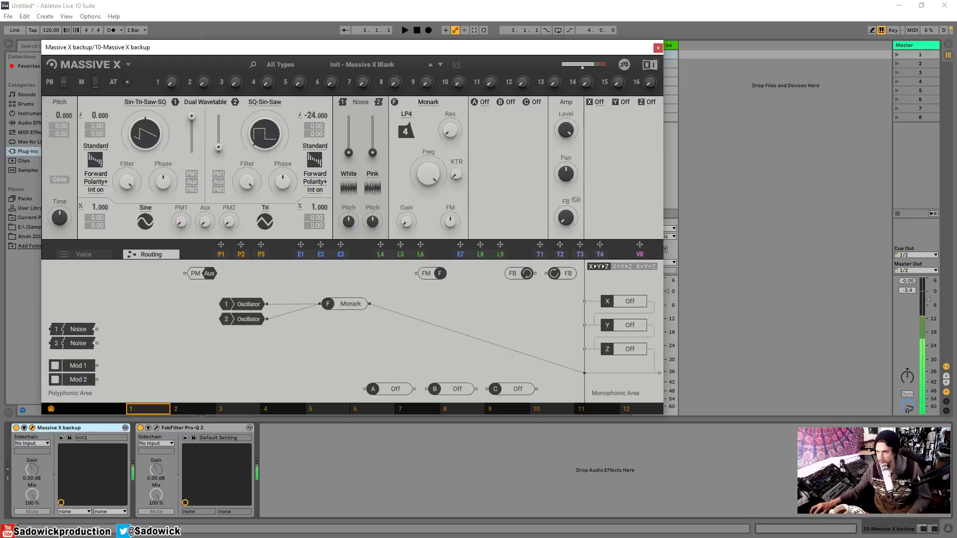
pyautogui.moveTo(219, 152); pyautogui.dragTo(219, 124)
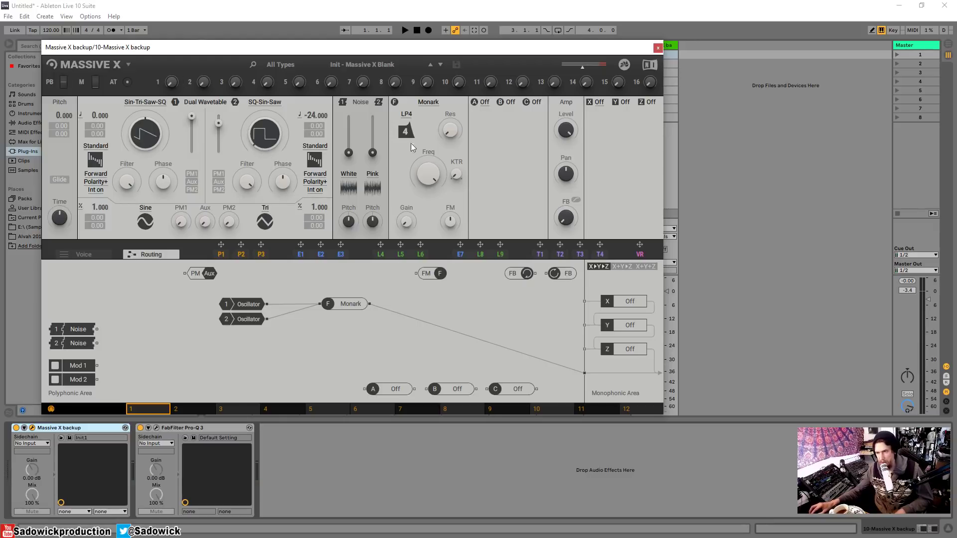
pyautogui.moveTo(263, 142); pyautogui.dragTo(261, 112)
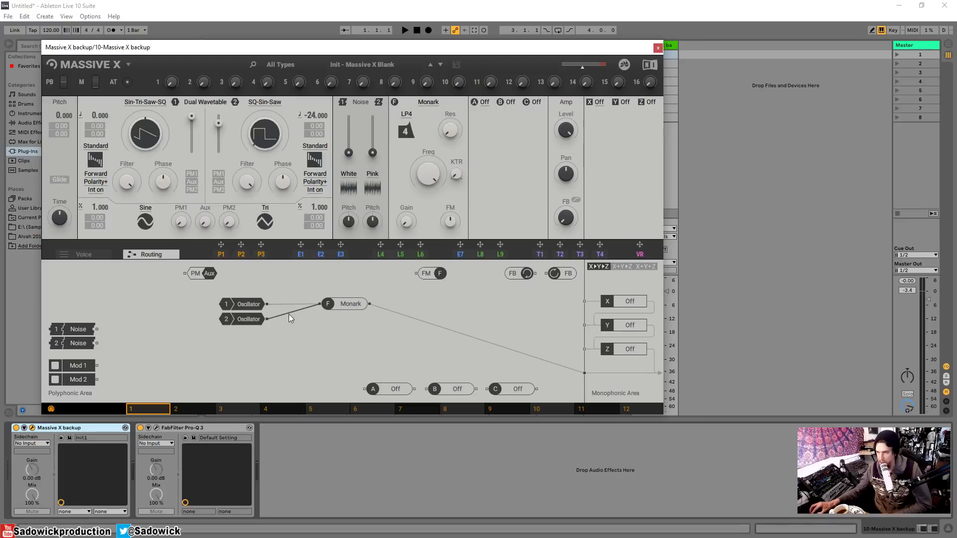
# Replace oscillator 2 in the routing with insert A feeding the filter, and load the OSC module into insert A
pyautogui.moveTo(235, 321); pyautogui.dragTo(75, 274)
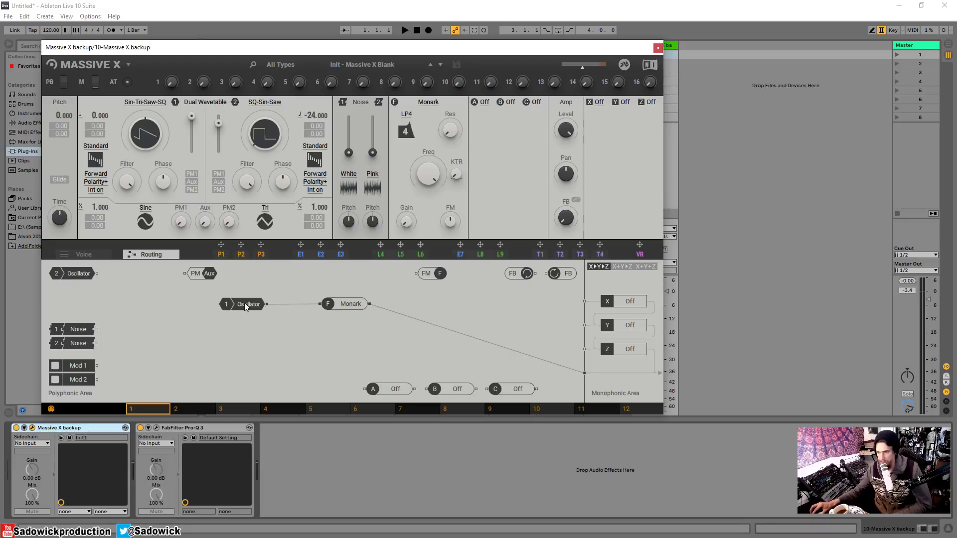
pyautogui.moveTo(244, 306); pyautogui.dragTo(224, 304)
pyautogui.moveTo(395, 390); pyautogui.dragTo(319, 304)
pyautogui.moveTo(239, 342); pyautogui.dragTo(231, 322)
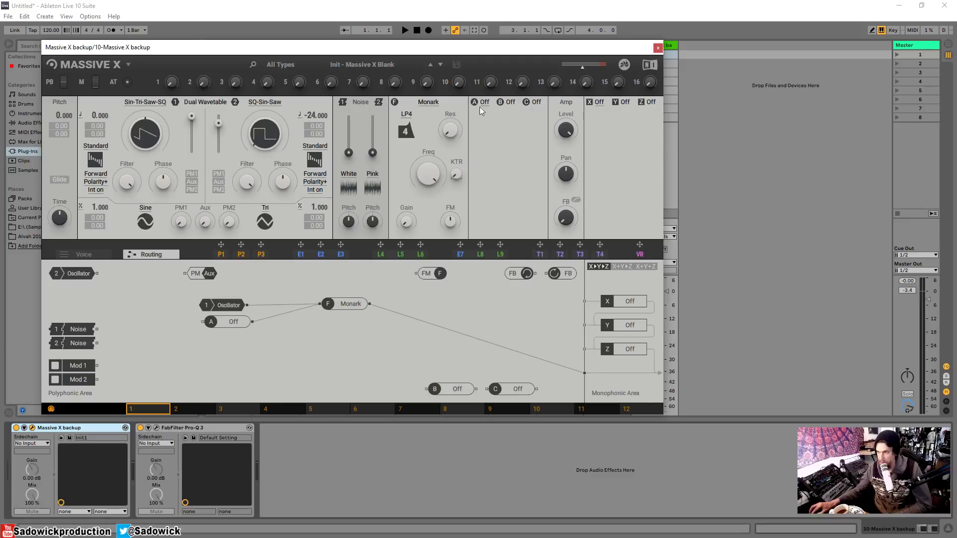
pyautogui.click(484, 102)
pyautogui.click(496, 122)
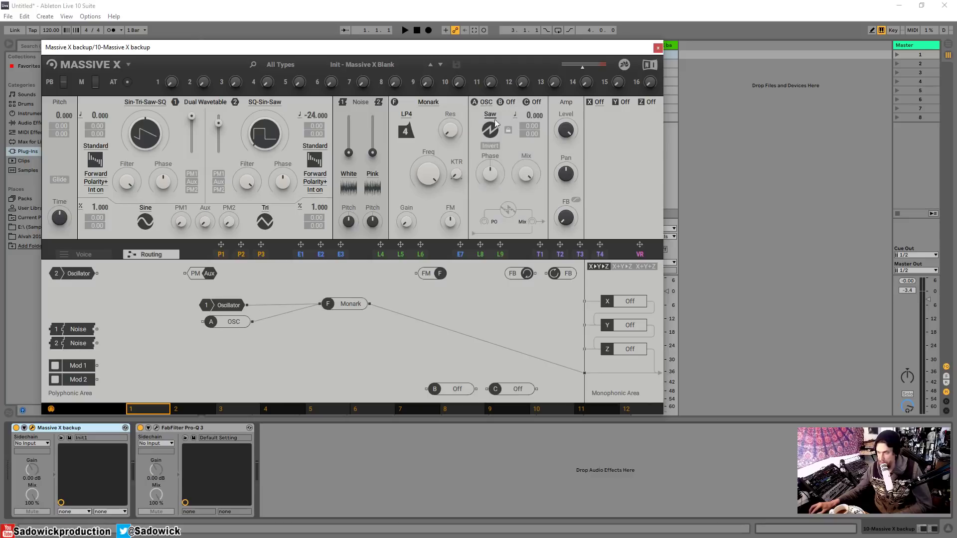
# Set the insert A oscillator's waveform to Pulse and align its node beneath oscillator 1
pyautogui.click(488, 115)
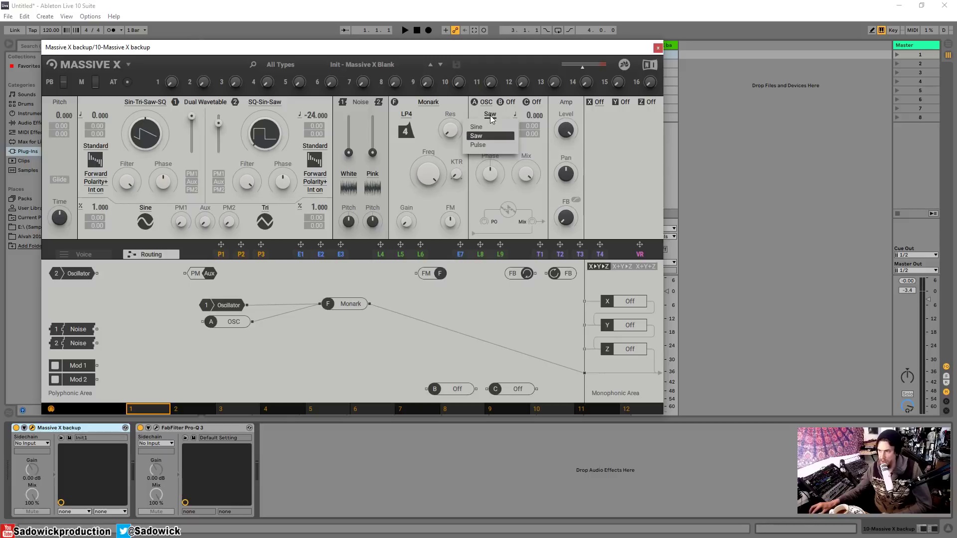
pyautogui.click(495, 142)
pyautogui.click(490, 116)
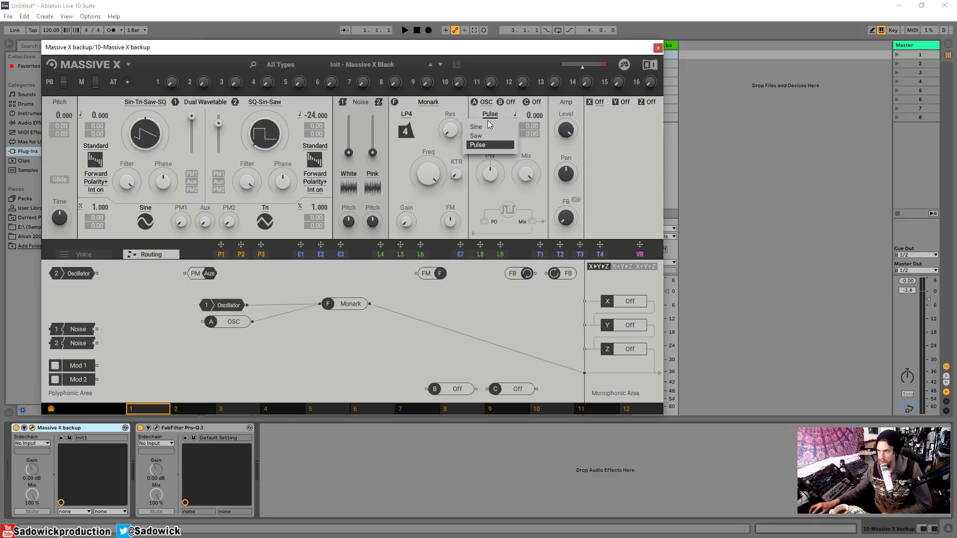
pyautogui.click(482, 145)
pyautogui.click(495, 116)
pyautogui.click(489, 145)
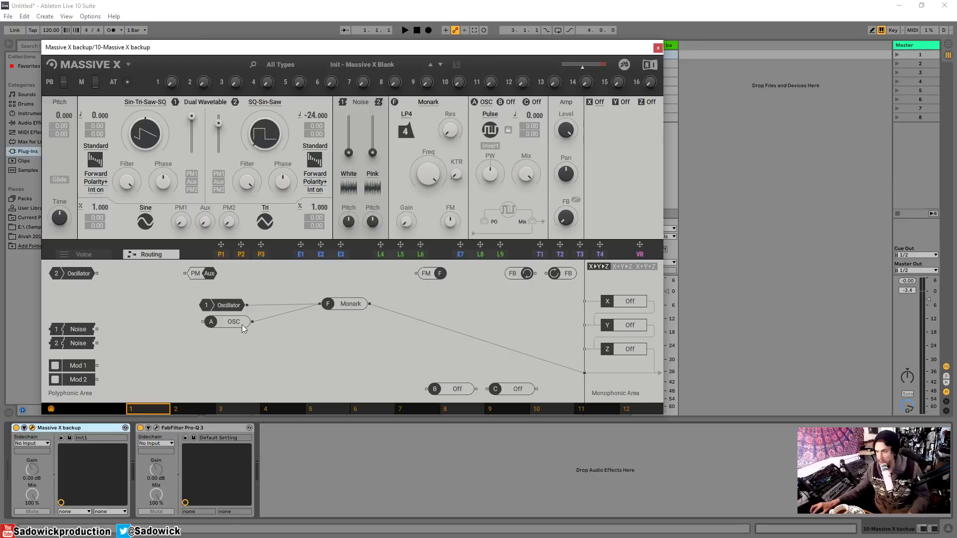
pyautogui.moveTo(241, 324); pyautogui.dragTo(230, 327)
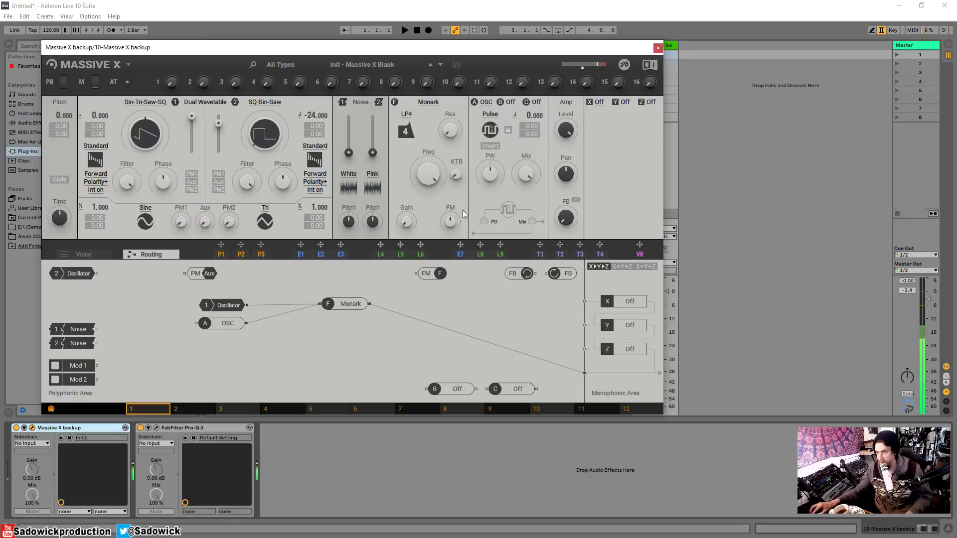
# Transpose the insert A oscillator to -24 while oscillator 1 is bypassed, and tidy the two nodes in the routing
pyautogui.click(227, 303)
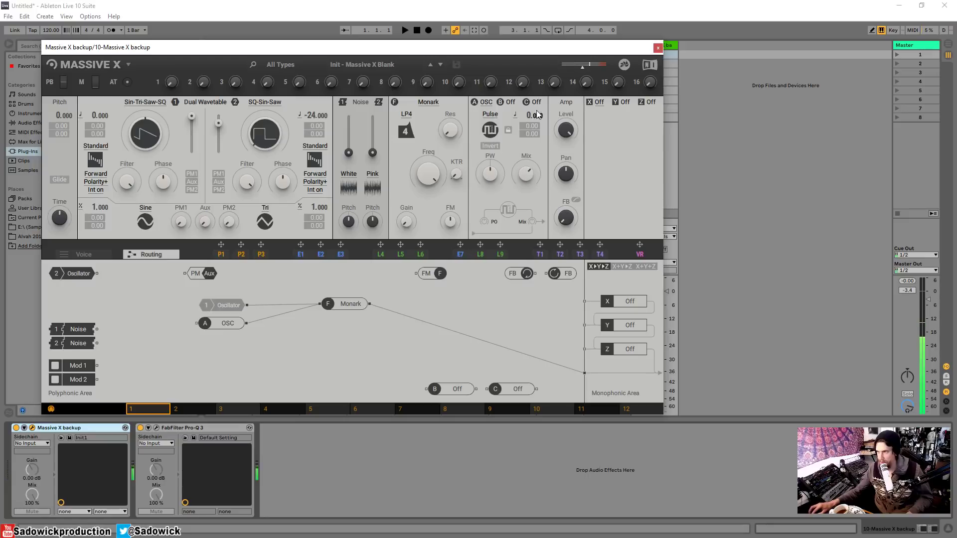
pyautogui.moveTo(533, 115); pyautogui.dragTo(533, 140)
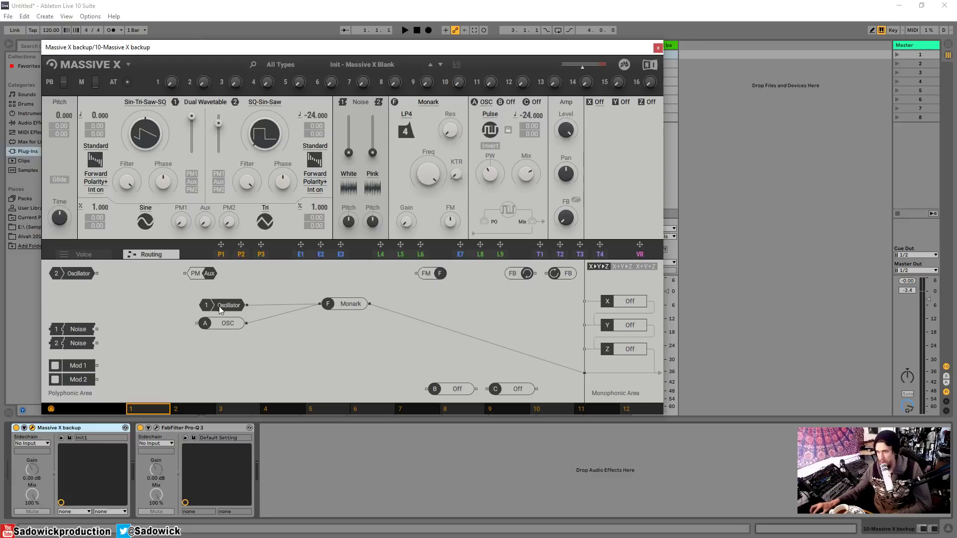
pyautogui.moveTo(219, 306); pyautogui.dragTo(219, 316)
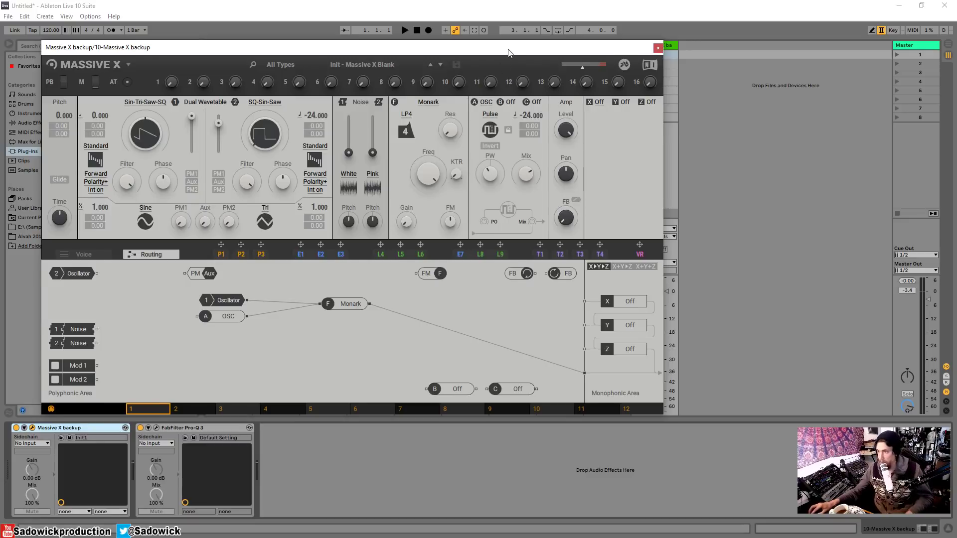
# Remove insert A from the signal path and wire Mod 1 into the Monark filter beneath oscillator 1
pyautogui.moveTo(508, 51); pyautogui.dragTo(509, 42)
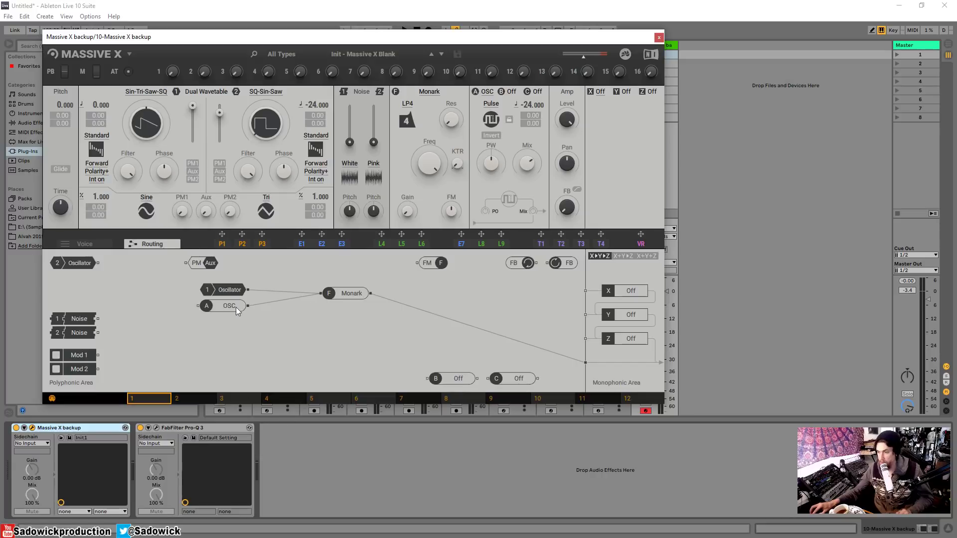
pyautogui.moveTo(259, 305); pyautogui.dragTo(386, 378)
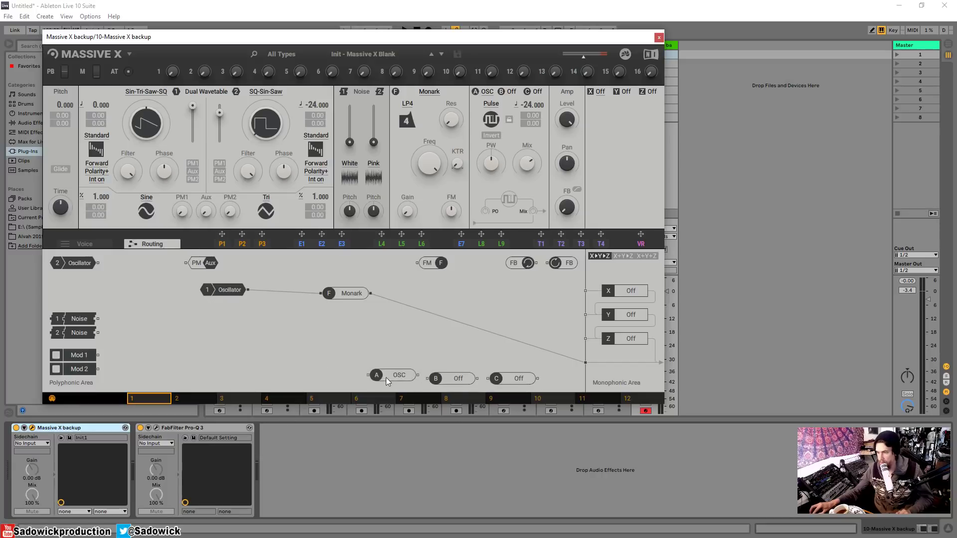
pyautogui.moveTo(83, 357); pyautogui.dragTo(236, 331)
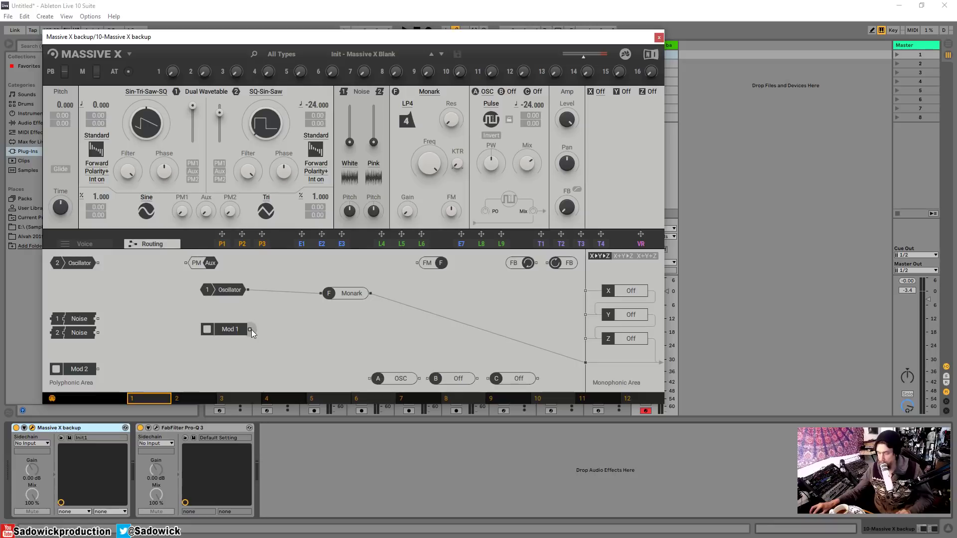
pyautogui.moveTo(251, 330); pyautogui.dragTo(258, 333)
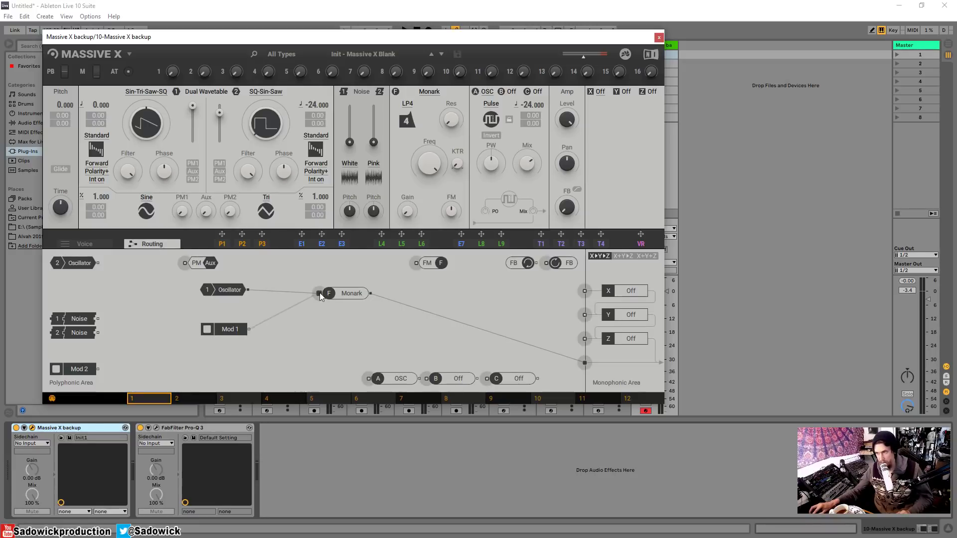
pyautogui.moveTo(221, 333); pyautogui.dragTo(234, 315)
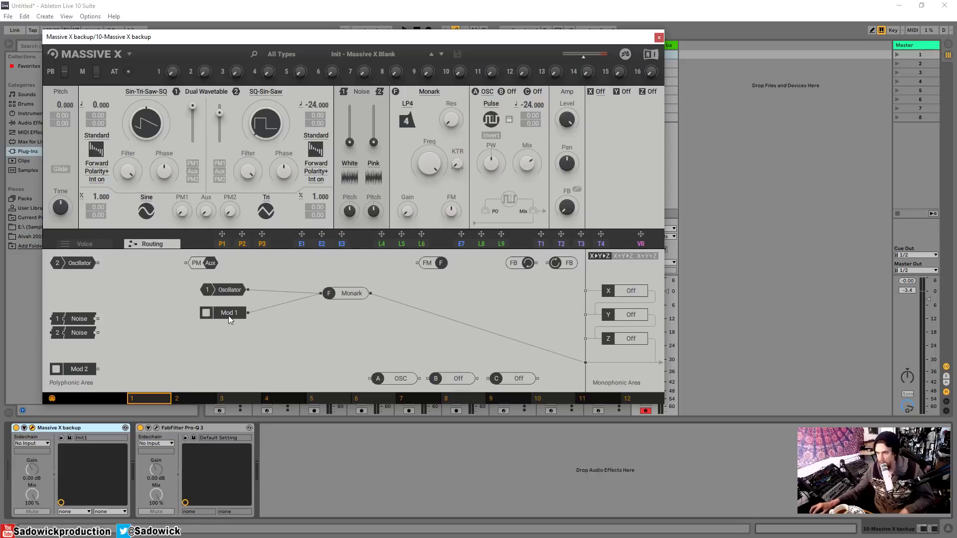
# Change Modulator 7 to a Switcher LFO and assign it as the source of Mod 1 in the routing
pyautogui.click(462, 244)
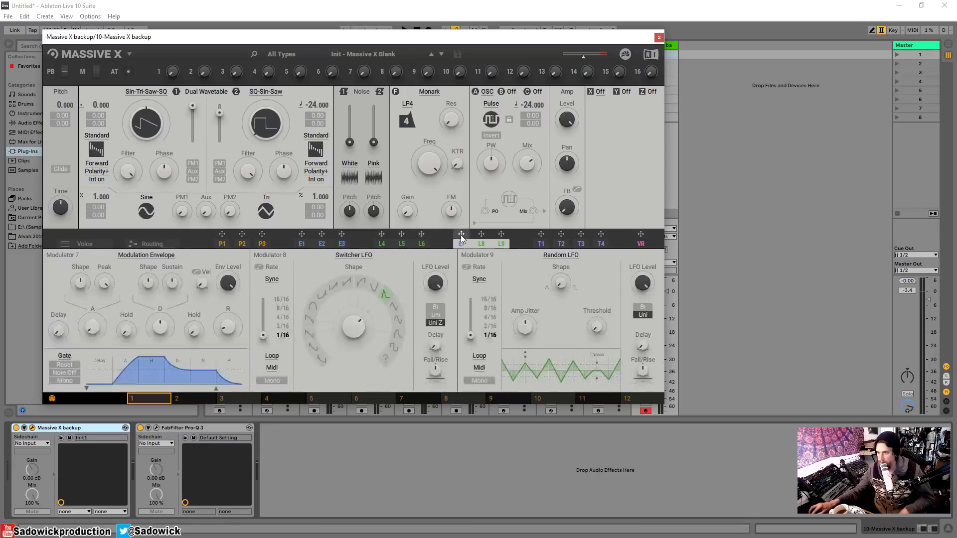
pyautogui.click(145, 255)
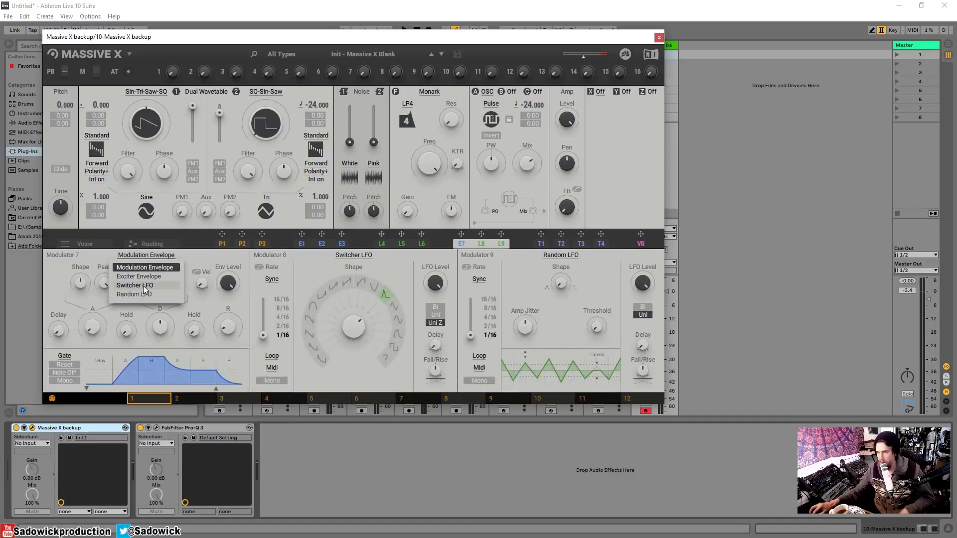
pyautogui.click(142, 285)
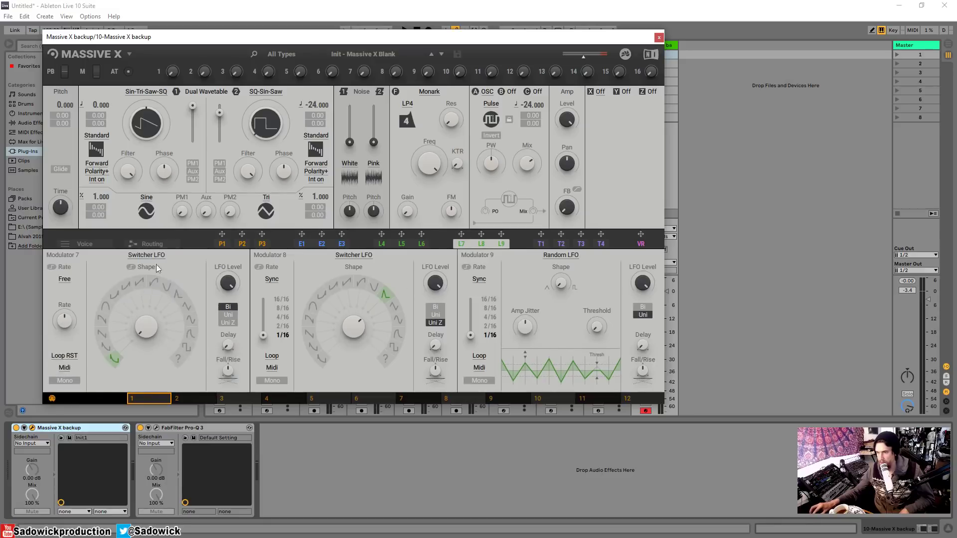
pyautogui.click(150, 244)
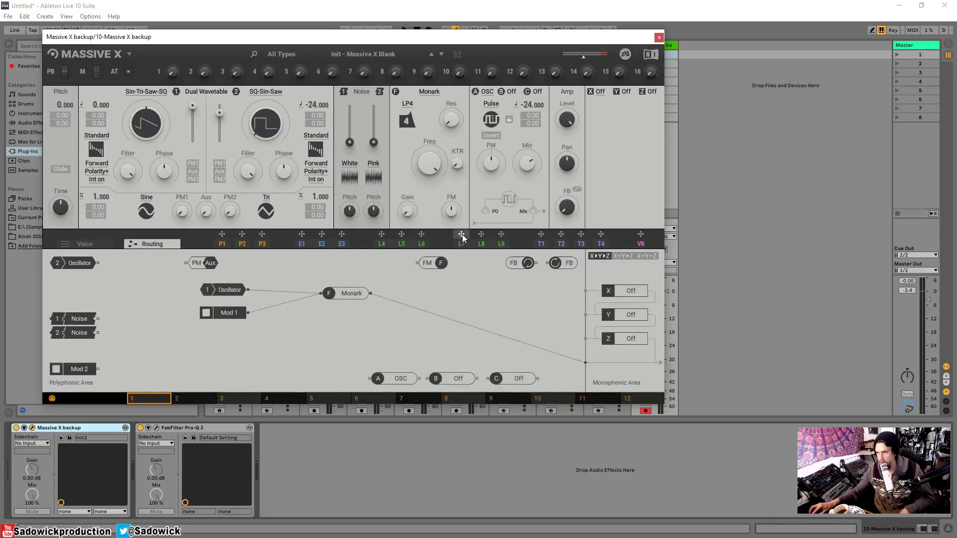
pyautogui.moveTo(462, 234); pyautogui.dragTo(207, 313)
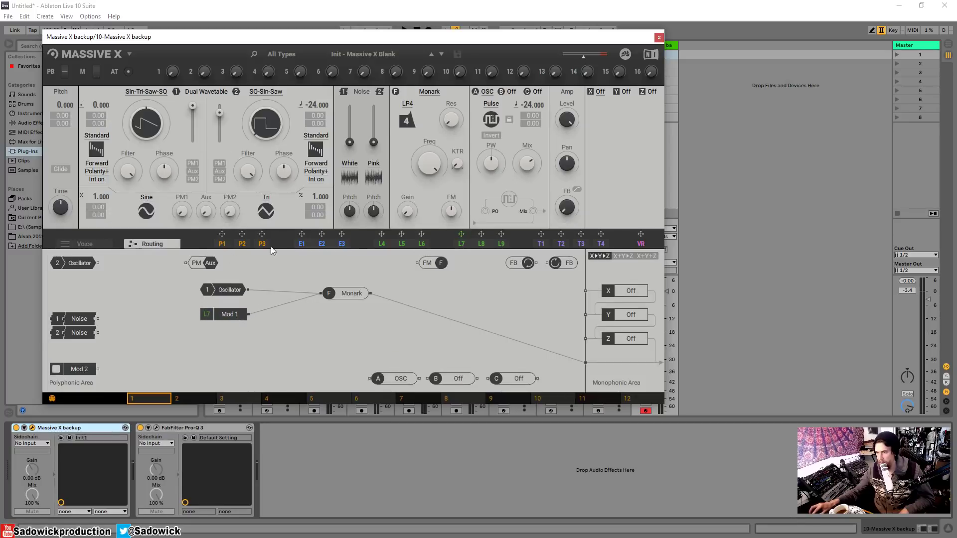
# Set insert A to Off and lower the first wavetable oscillator's level to minimum
pyautogui.click(465, 241)
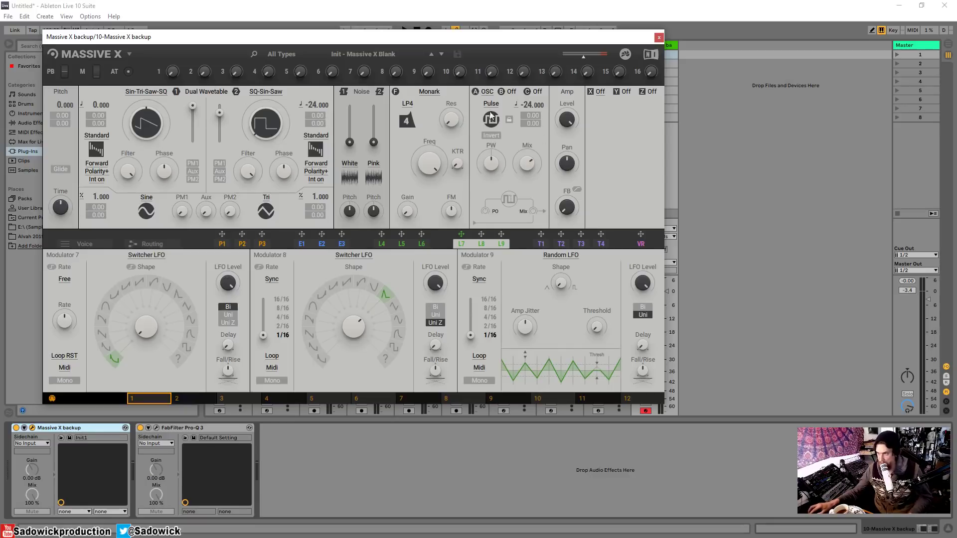
pyautogui.click(487, 91)
pyautogui.click(530, 107)
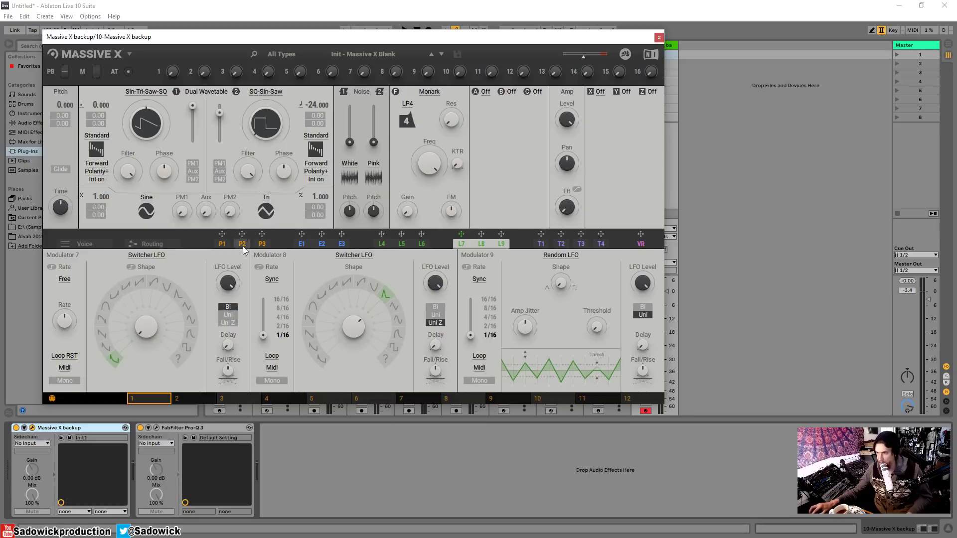
pyautogui.moveTo(193, 106); pyautogui.dragTo(193, 140)
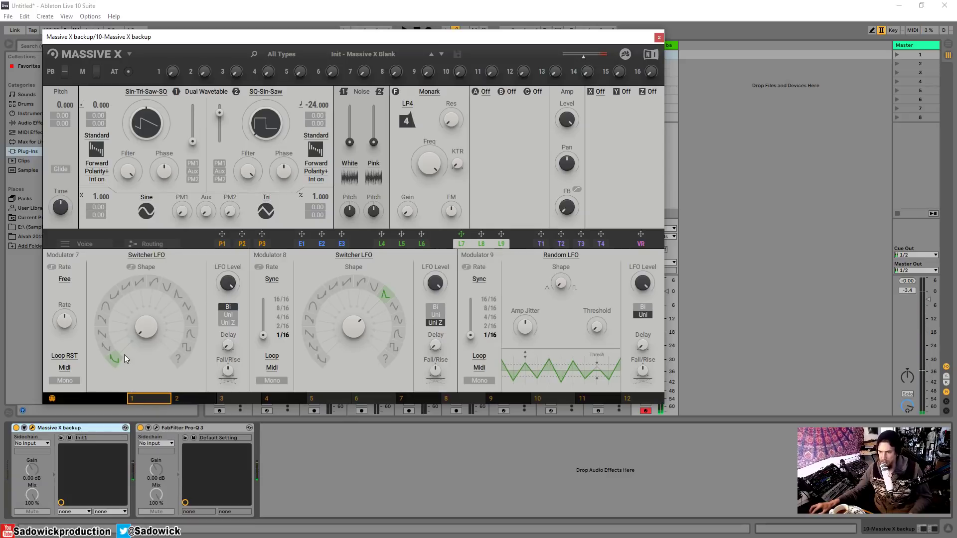
# Set Modulator 7's rate mode to Osc and open the FabFilter Pro-Q 3 analyzer beside the synth
pyautogui.click(65, 279)
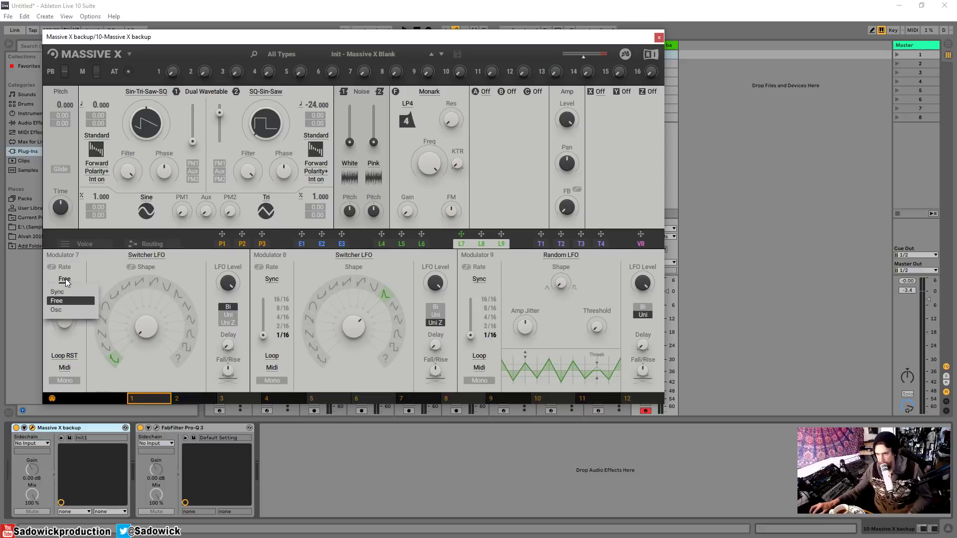
pyautogui.click(64, 310)
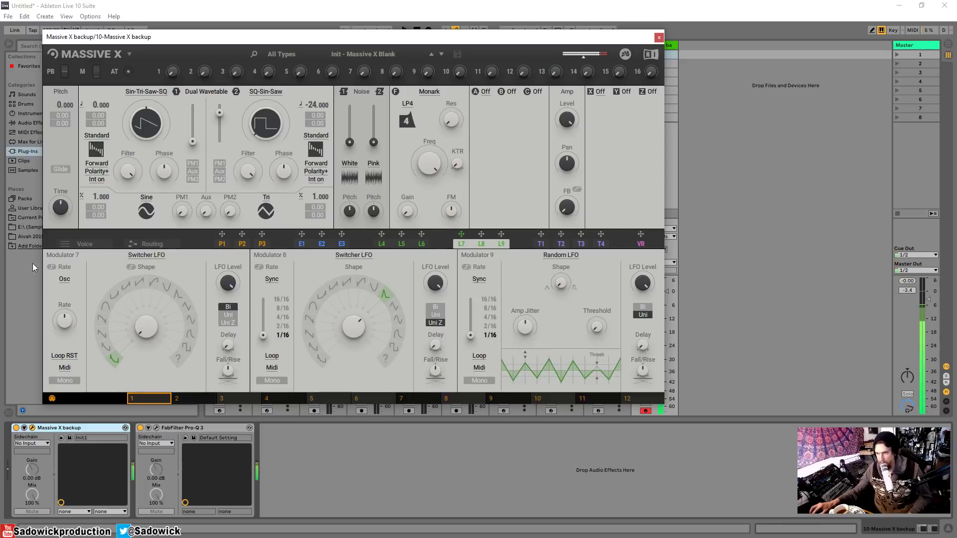
pyautogui.click(156, 428)
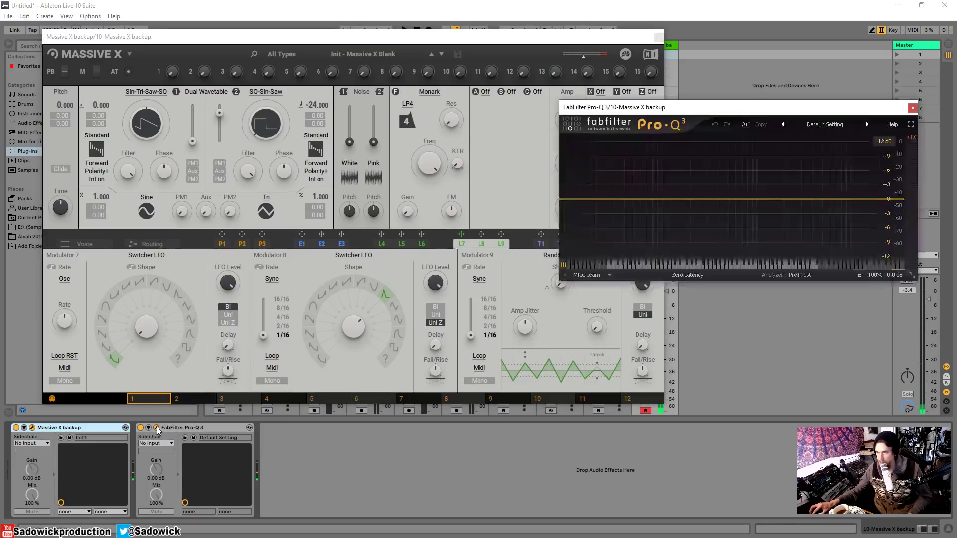
pyautogui.moveTo(760, 107); pyautogui.dragTo(812, 76)
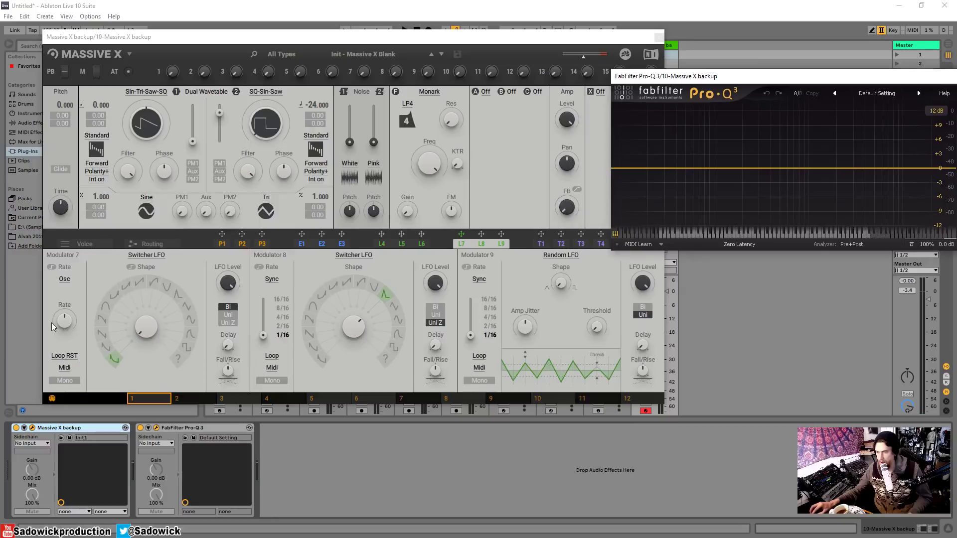
pyautogui.click(66, 329)
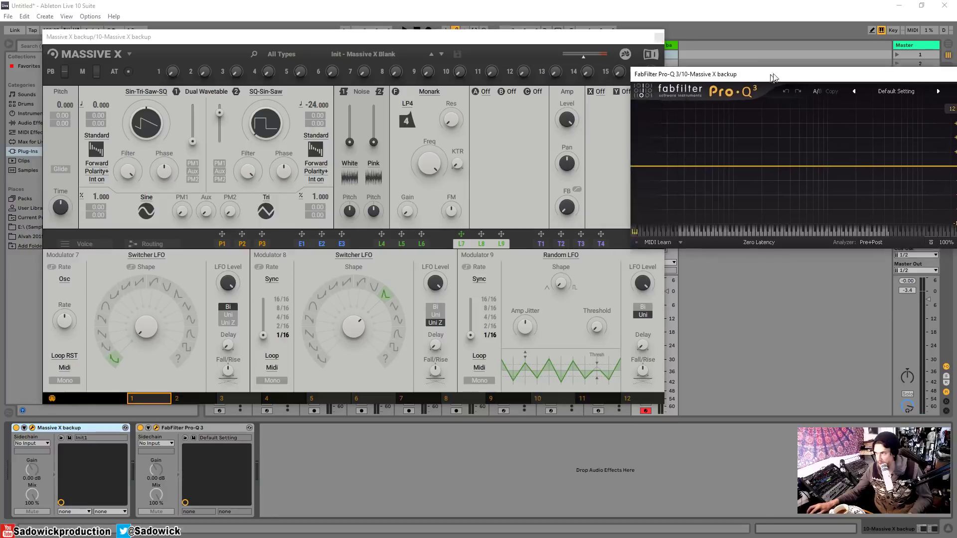
# Shift the first oscillator's wavetable to the sine waveform and raise its level to maximum
pyautogui.click(143, 148)
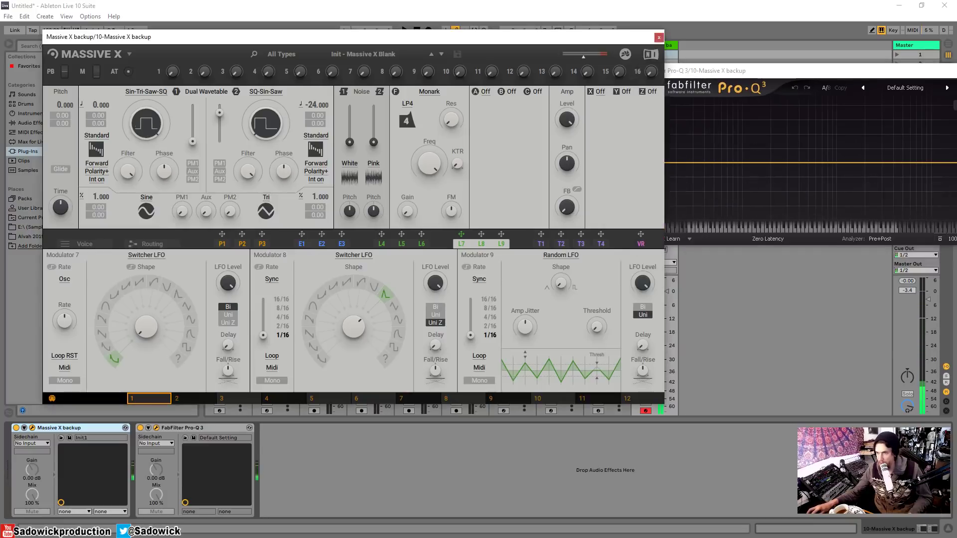
pyautogui.click(193, 142)
pyautogui.moveTo(193, 145); pyautogui.dragTo(192, 105)
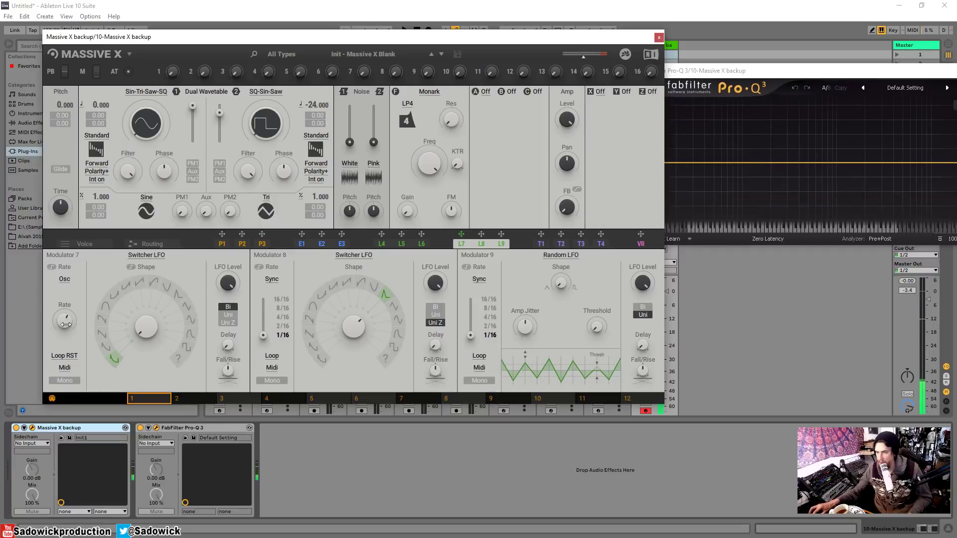
# Raise Modulator 7's Rate to maximum with its Switcher LFO on the sine shape
pyautogui.moveTo(65, 325); pyautogui.dragTo(65, 314)
pyautogui.moveTo(62, 327); pyautogui.dragTo(69, 318)
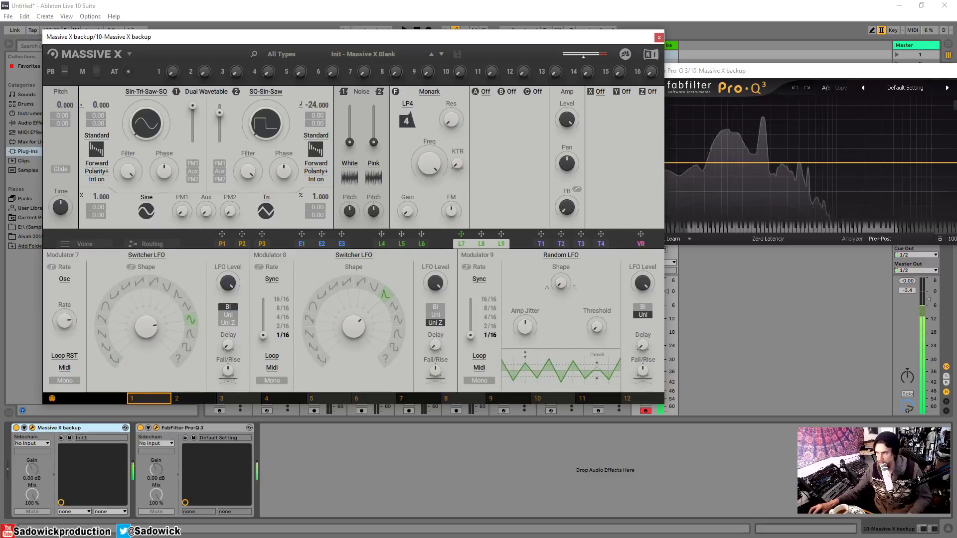
pyautogui.moveTo(69, 318); pyautogui.dragTo(69, 317)
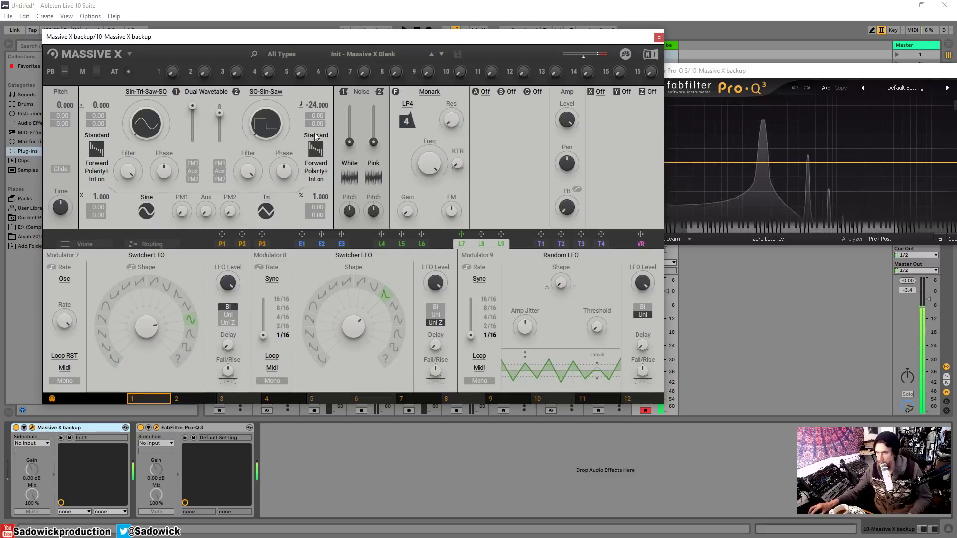
# Lower the first oscillator's level to minimum and change Modulator 7's Switcher LFO to the square shape
pyautogui.moveTo(192, 106); pyautogui.dragTo(193, 140)
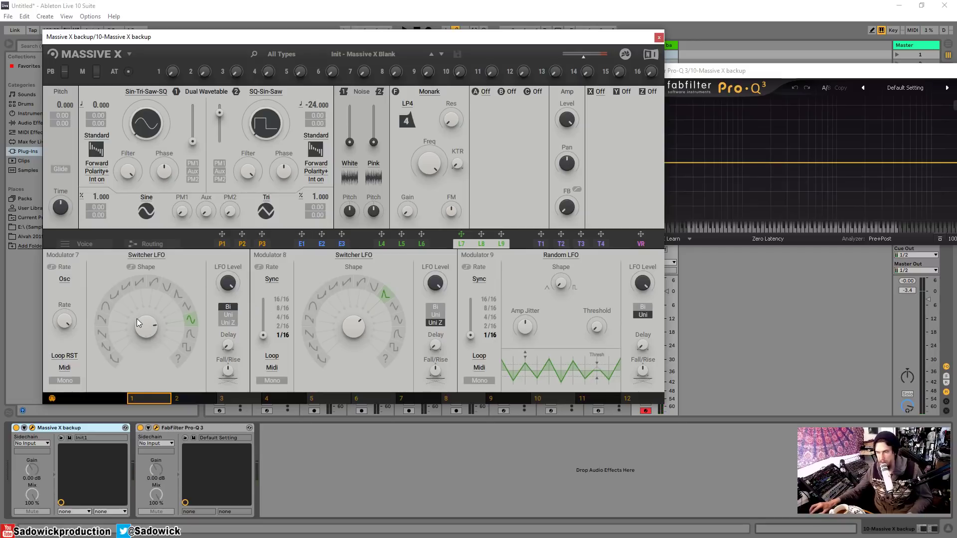
pyautogui.moveTo(159, 313); pyautogui.dragTo(159, 331)
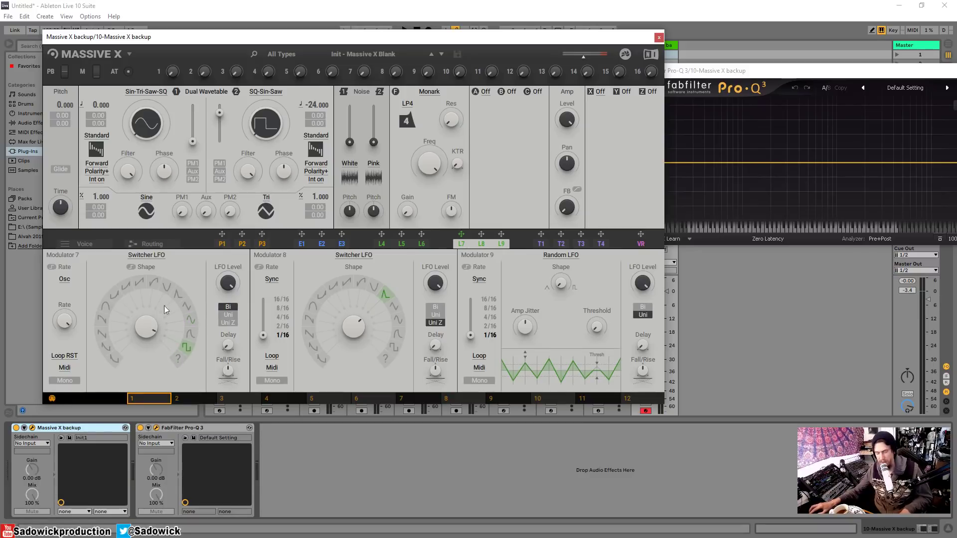
pyautogui.moveTo(141, 328); pyautogui.dragTo(141, 323)
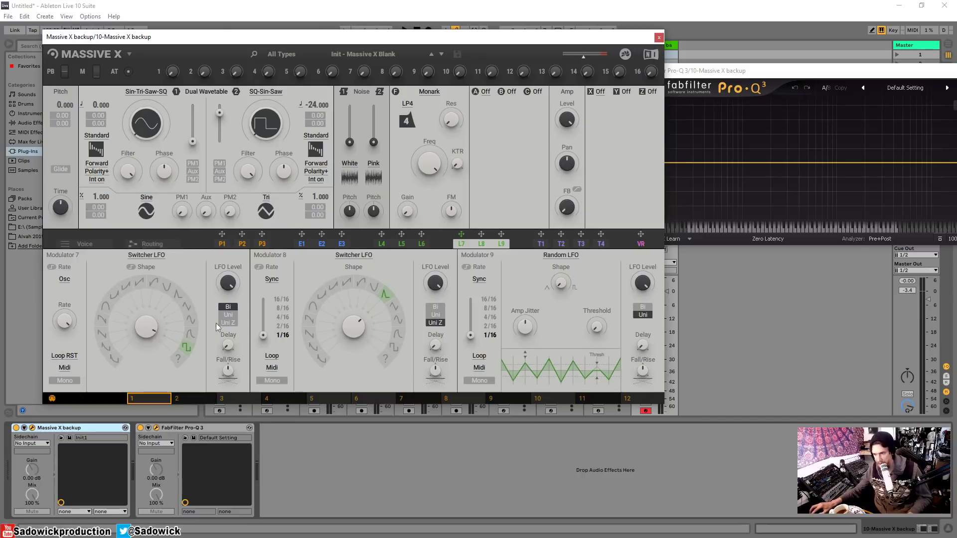
# Change Modulator 4's Switcher LFO to the square shape and return to Modulator 7's settings
pyautogui.click(150, 244)
pyautogui.moveTo(231, 320); pyautogui.dragTo(231, 315)
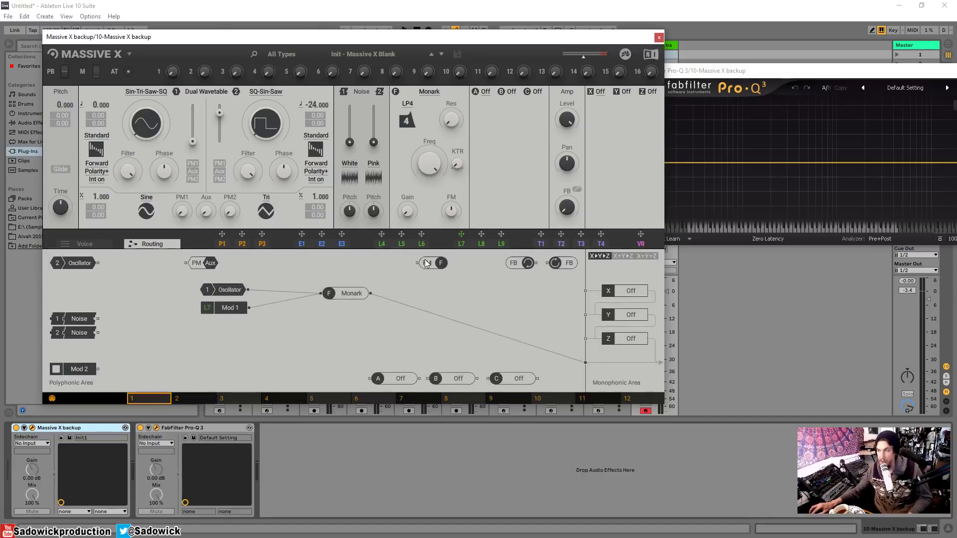
pyautogui.click(389, 245)
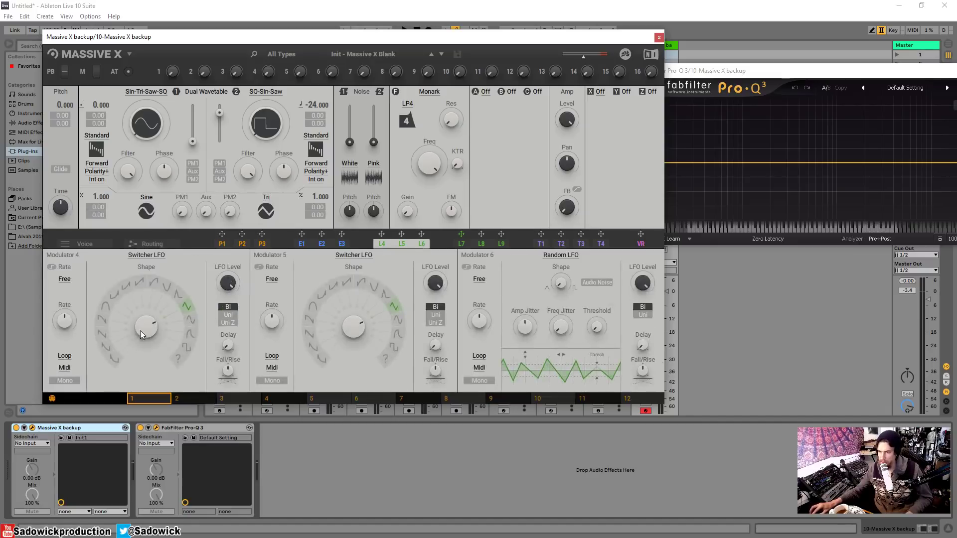
pyautogui.moveTo(141, 334); pyautogui.dragTo(141, 329)
pyautogui.click(481, 244)
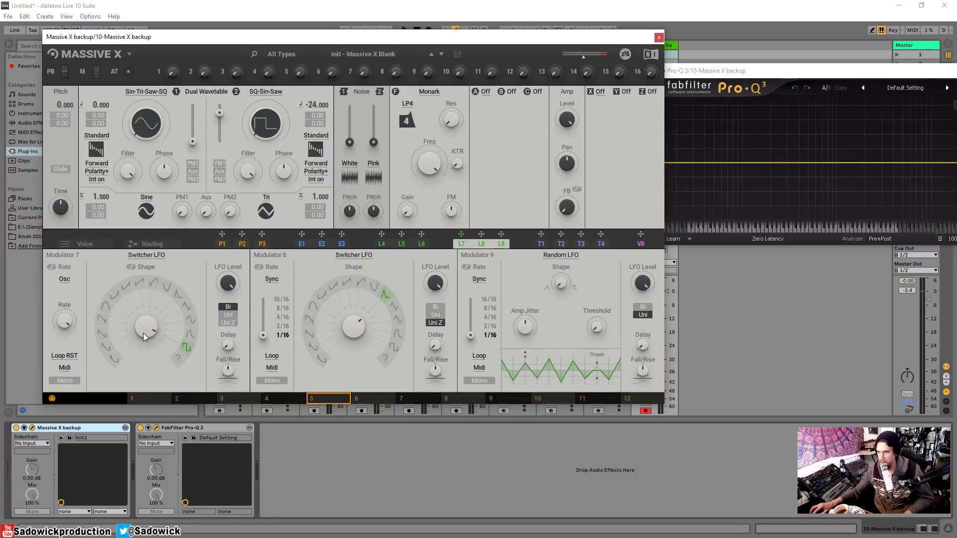
# Raise the first oscillator's level to maximum and shift its wavetable to the saw waveform
pyautogui.click(150, 244)
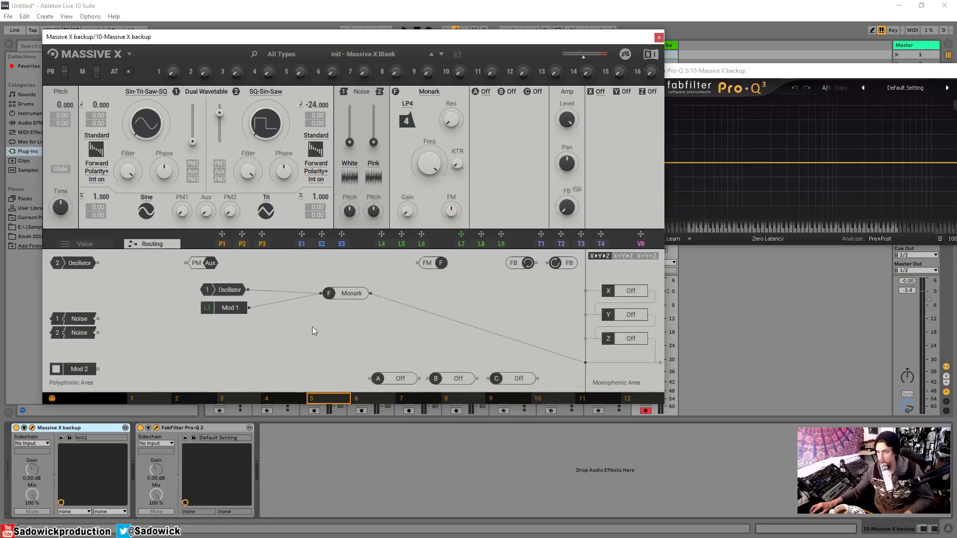
pyautogui.click(461, 244)
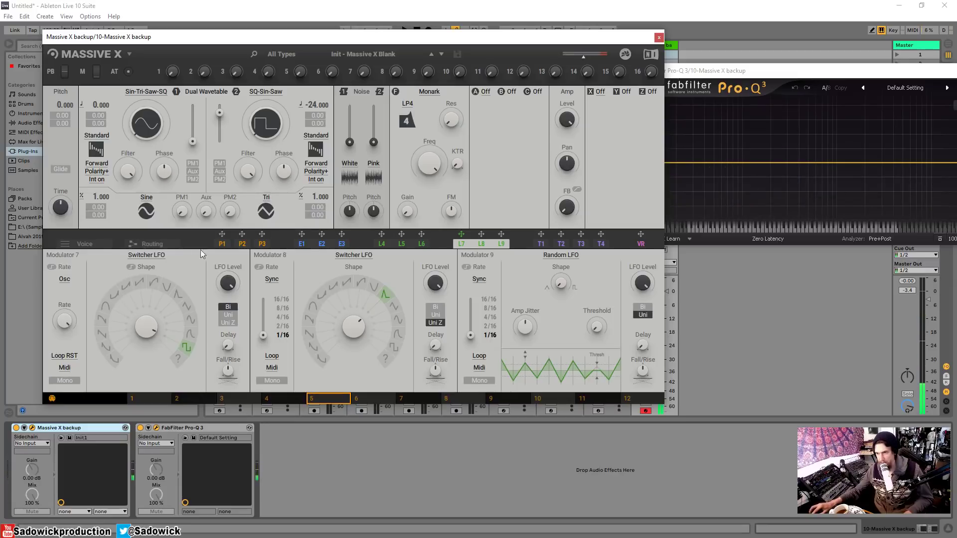
pyautogui.moveTo(193, 143); pyautogui.dragTo(193, 109)
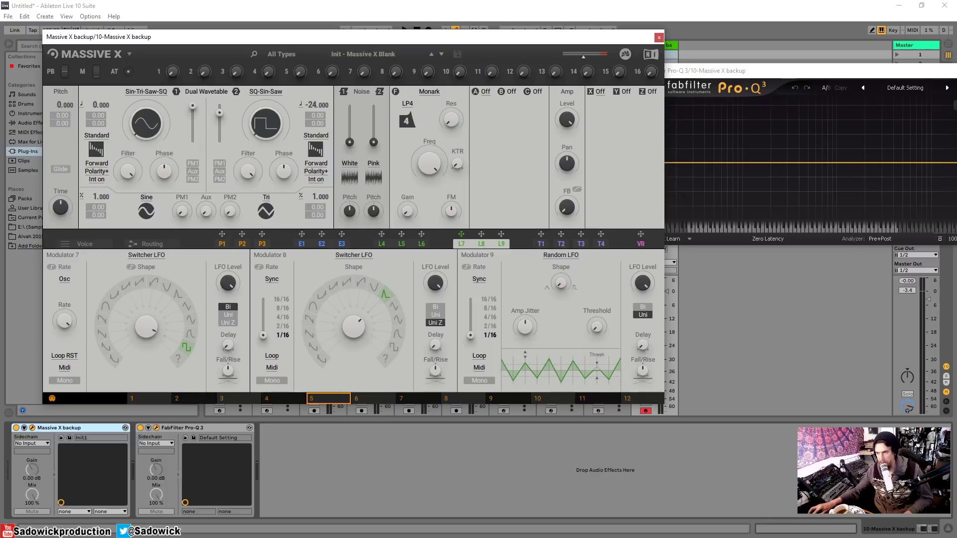
pyautogui.moveTo(146, 131); pyautogui.dragTo(146, 126)
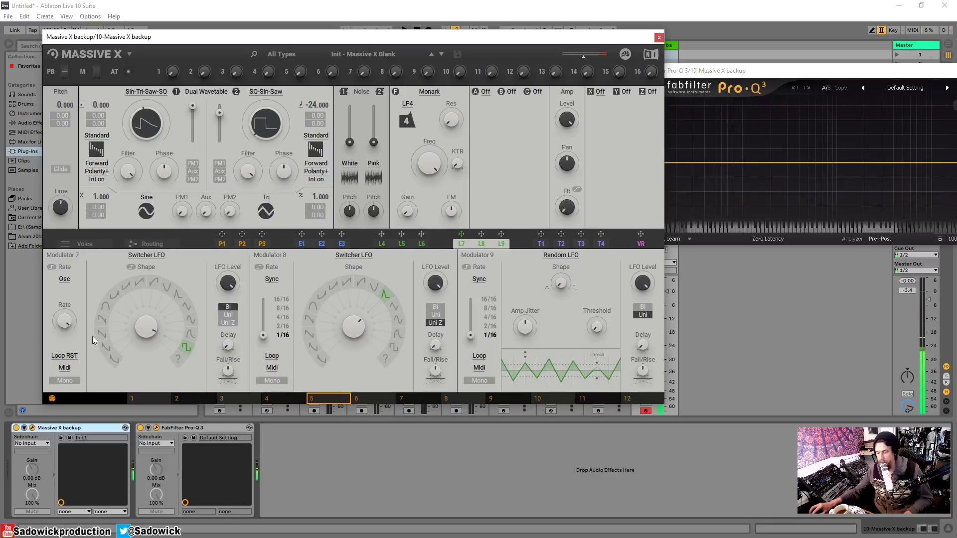
# Set the first oscillator's pitch to 12 and the global pitch to -12
pyautogui.click(64, 327)
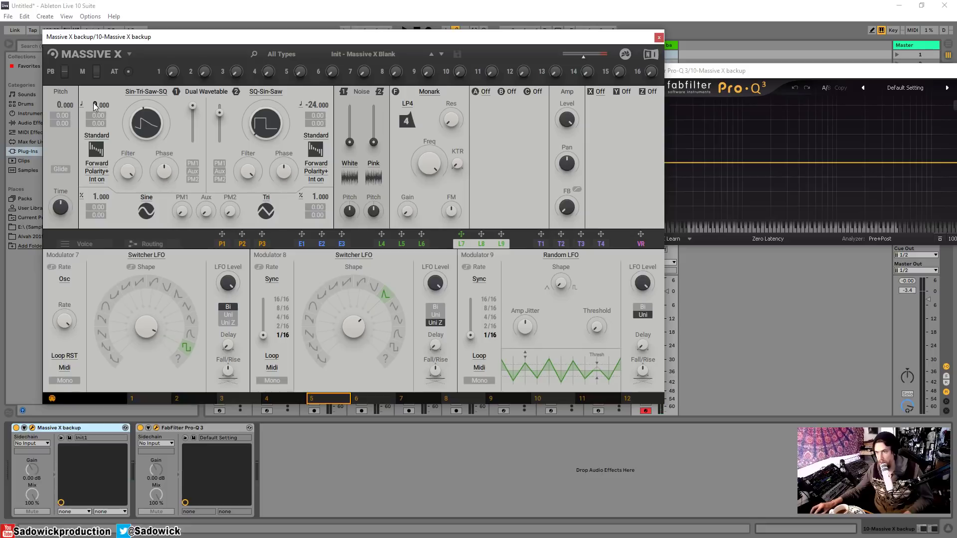
pyautogui.moveTo(100, 104); pyautogui.dragTo(101, 87)
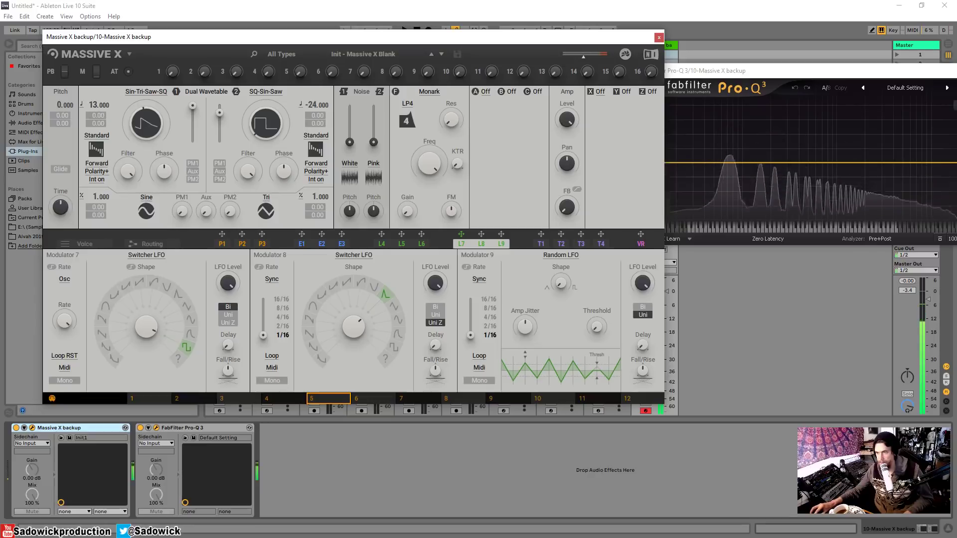
pyautogui.moveTo(98, 105); pyautogui.dragTo(64, 130)
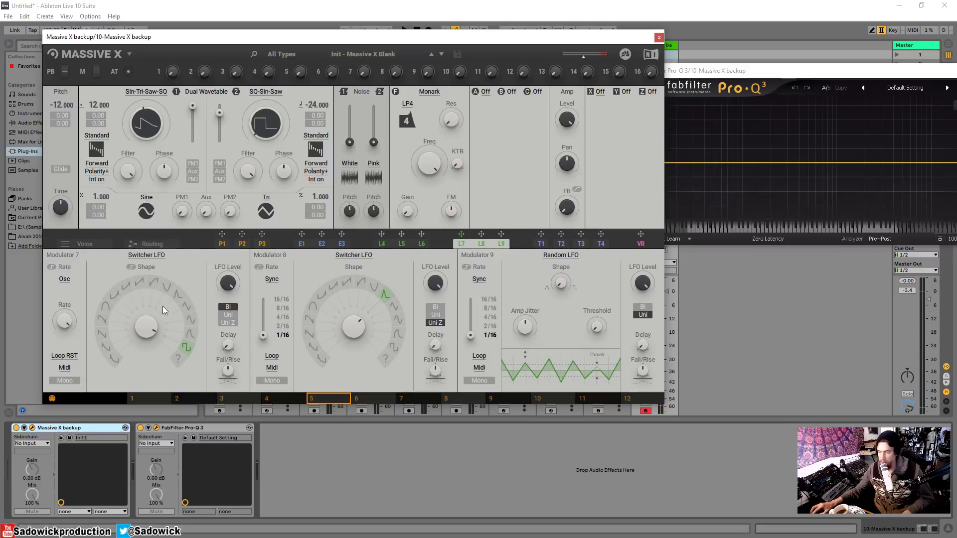
# Change Modulator 7's shape, fine-tune the first oscillator's saw wavetable position, and sweep the Monark filter frequency
pyautogui.moveTo(421, 149); pyautogui.dragTo(421, 164)
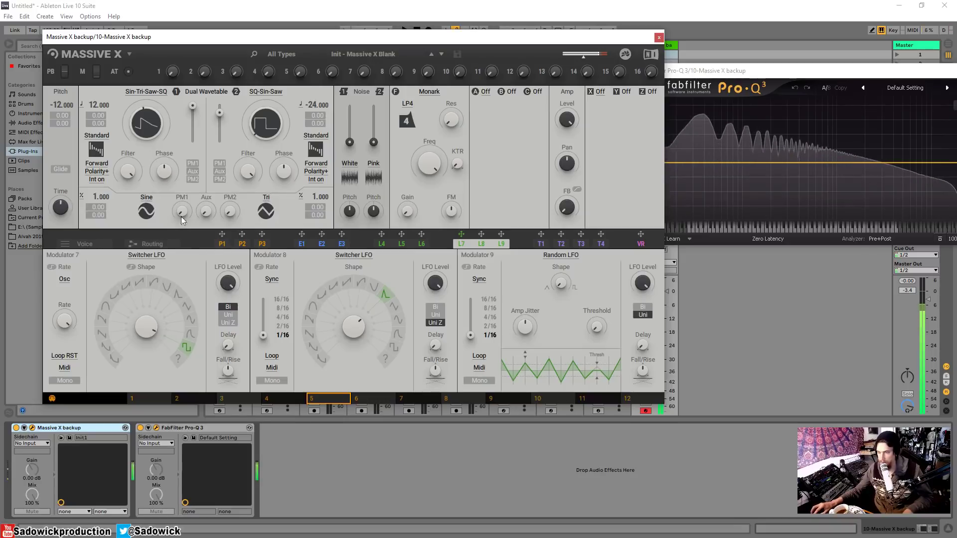
pyautogui.moveTo(147, 327); pyautogui.dragTo(145, 361)
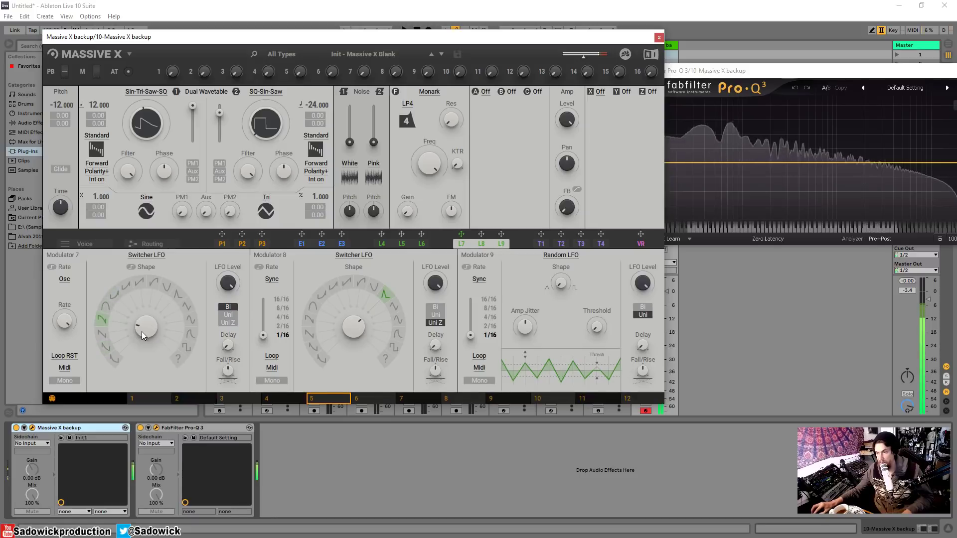
pyautogui.moveTo(144, 119); pyautogui.dragTo(147, 118)
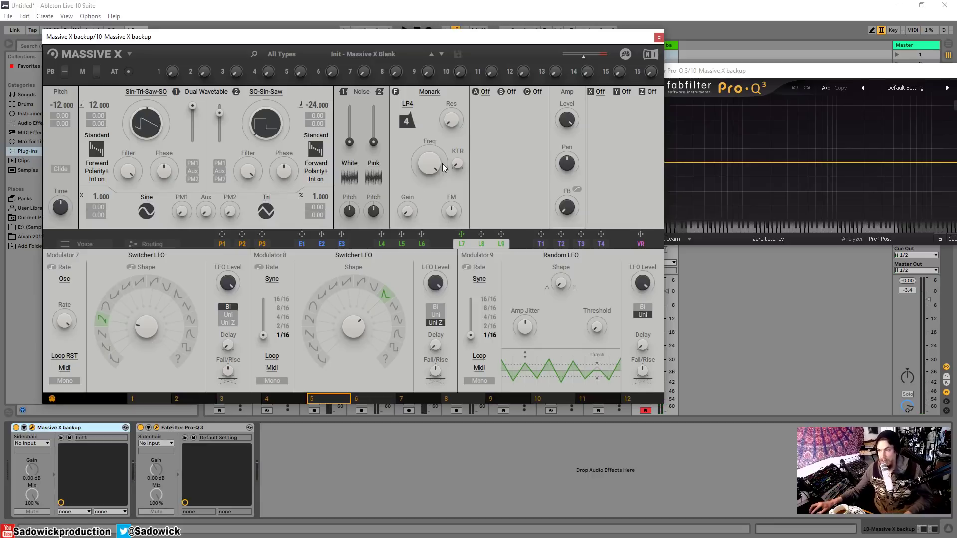
pyautogui.moveTo(432, 164)
pyautogui.mouseDown()
pyautogui.moveTo(432, 175)
pyautogui.moveTo(432, 161)
pyautogui.mouseUp()
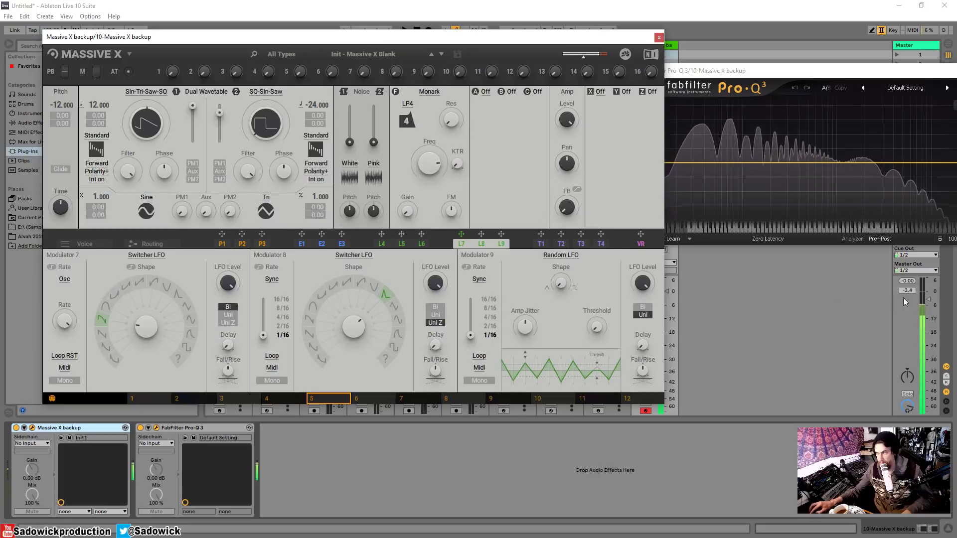
# Lower the master track volume to -4.0 and move the Massive X window clear of the analyzer
pyautogui.moveTo(907, 290); pyautogui.dragTo(907, 294)
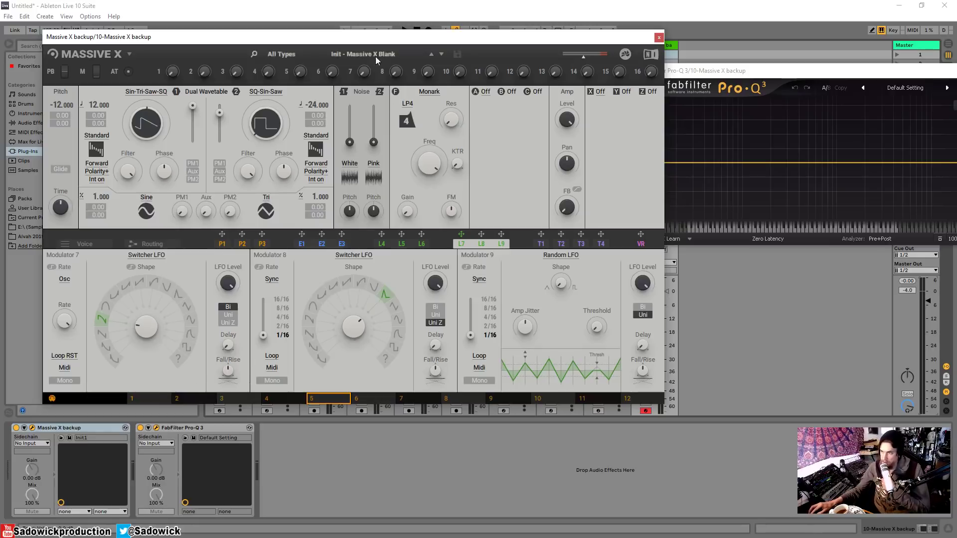
pyautogui.moveTo(374, 42); pyautogui.dragTo(339, 37)
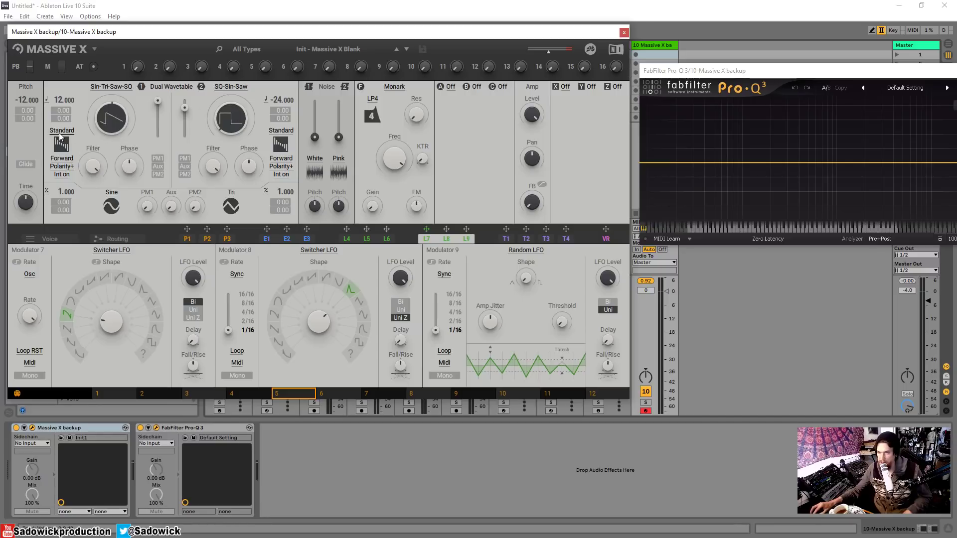
# Try placing the Mod 2 node beneath Mod 1 in the routing, and move it back below the noise sources
pyautogui.click(118, 240)
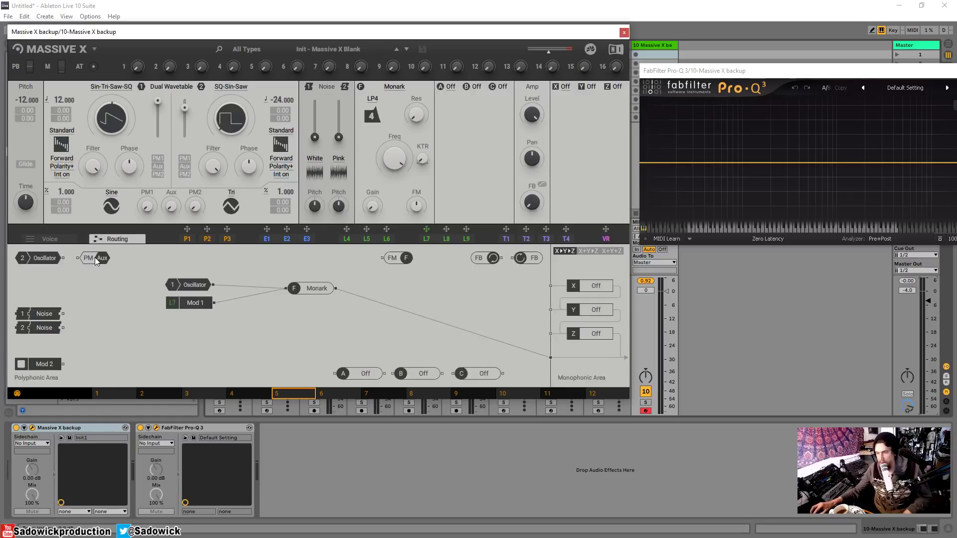
pyautogui.moveTo(50, 368); pyautogui.dragTo(91, 358)
pyautogui.moveTo(211, 325); pyautogui.dragTo(52, 356)
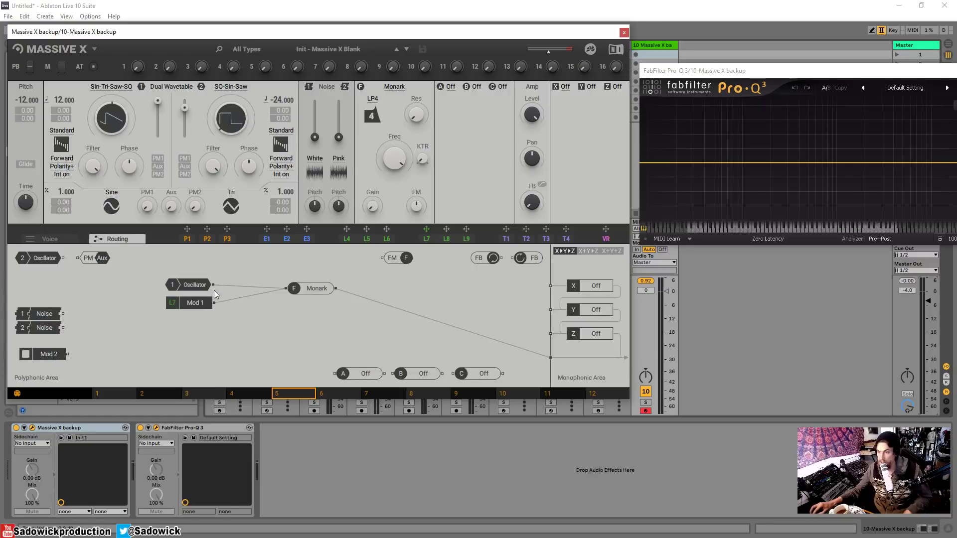
# Sweep Modulator 5's Switcher LFO through its shapes and return it to the triangle shape
pyautogui.click(345, 239)
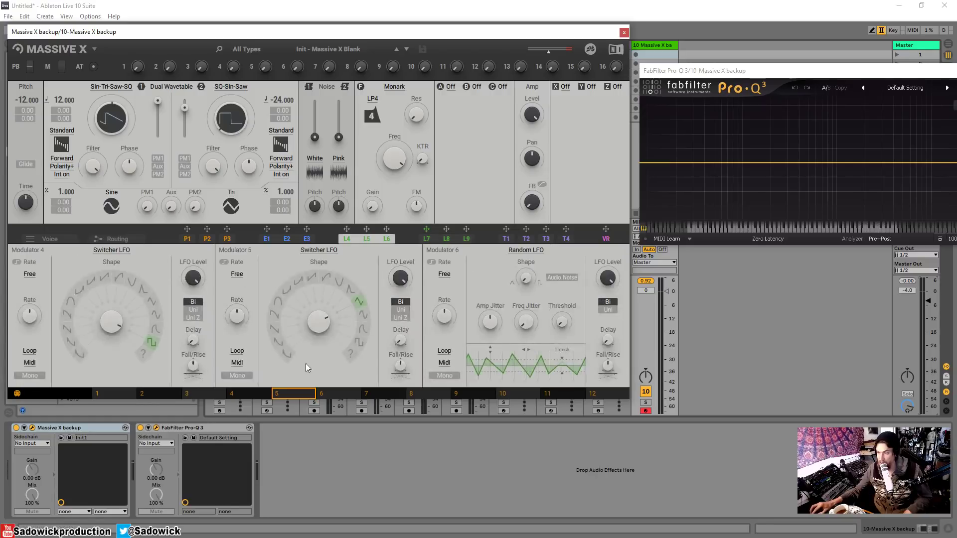
pyautogui.moveTo(321, 319); pyautogui.dragTo(321, 357)
pyautogui.moveTo(321, 356); pyautogui.dragTo(322, 299)
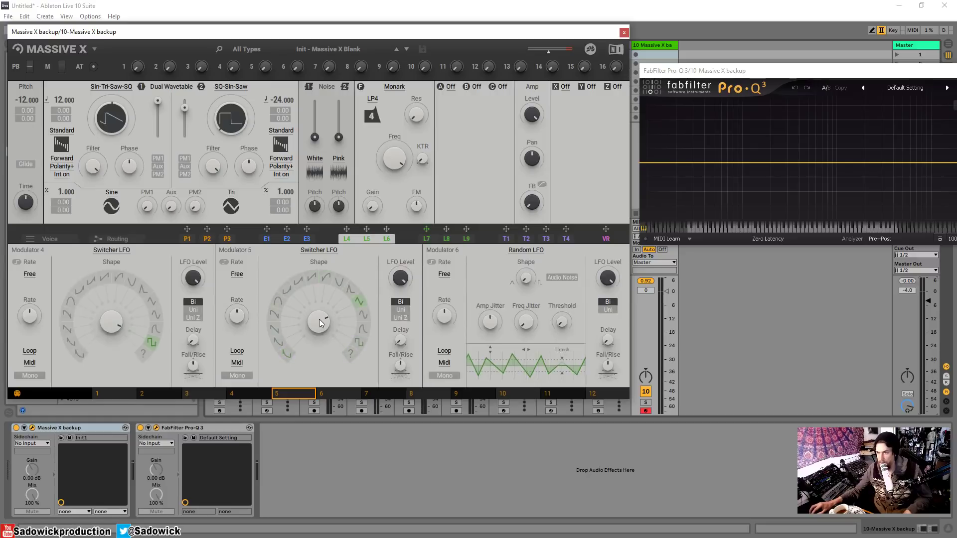